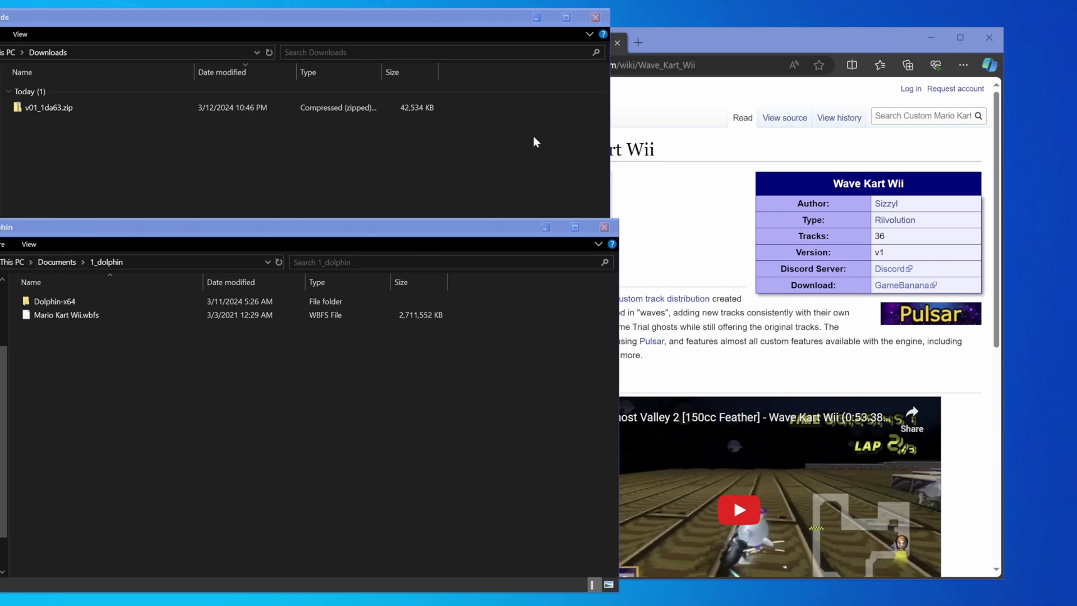
# Step: Bring the Wave Kart Wii wiki page forward and review its v1, 36-track details
pyautogui.moveTo(734, 44); pyautogui.dragTo(768, 36)
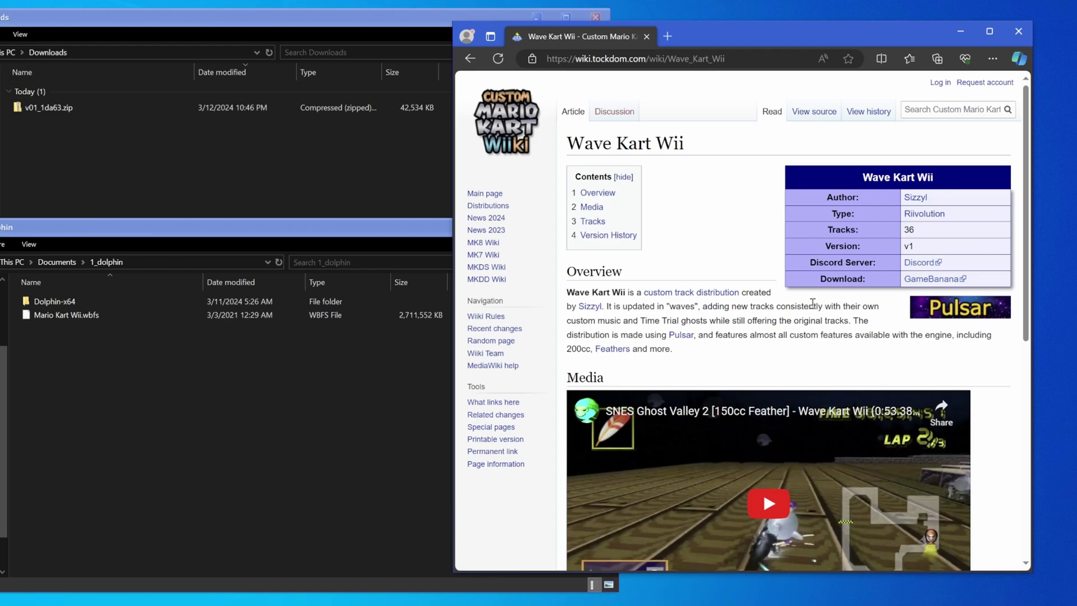
pyautogui.scroll(-7, 814, 306)
pyautogui.scroll(2, 815, 312)
pyautogui.scroll(5, 815, 312)
# Step: Download v01_1da63 (1).zip from GameBanana and delete the old v01_1da63.zip from Downloads
pyautogui.click(934, 280)
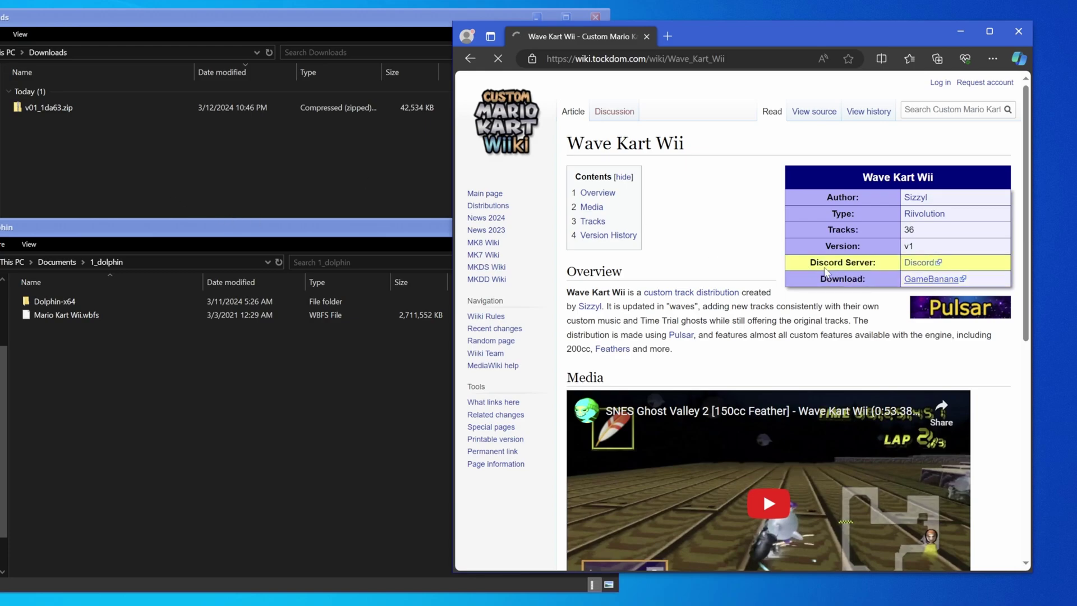
pyautogui.rightClick(127, 110)
pyautogui.click(168, 365)
pyautogui.click(179, 393)
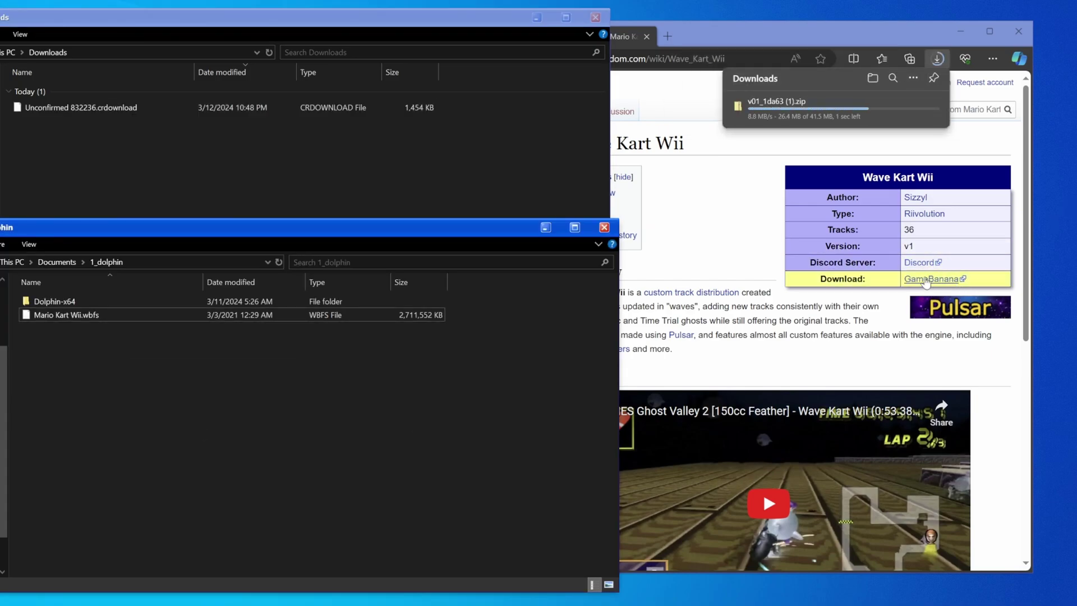
pyautogui.click(137, 153)
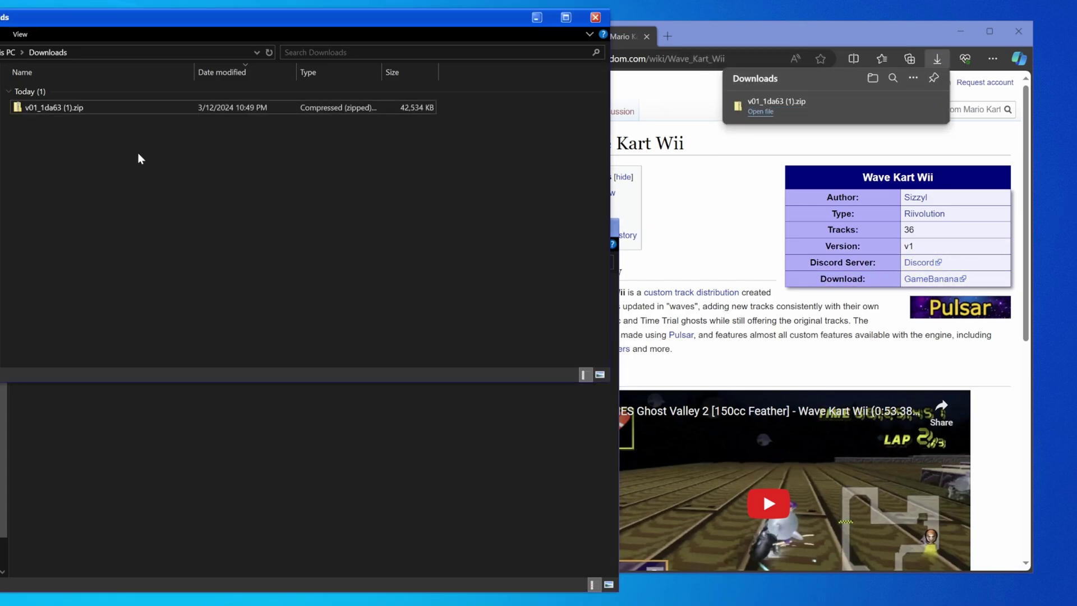
# Step: Extract v01_1da63 (1).zip without auto-showing files, then open the v01_1da63 (1) folder
pyautogui.rightClick(101, 108)
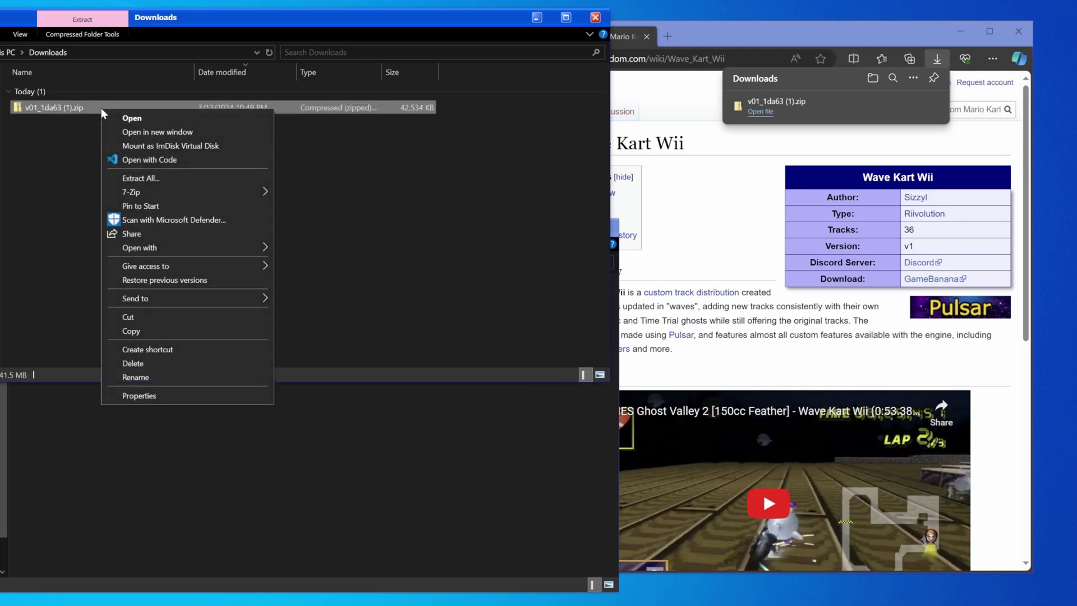
pyautogui.click(70, 136)
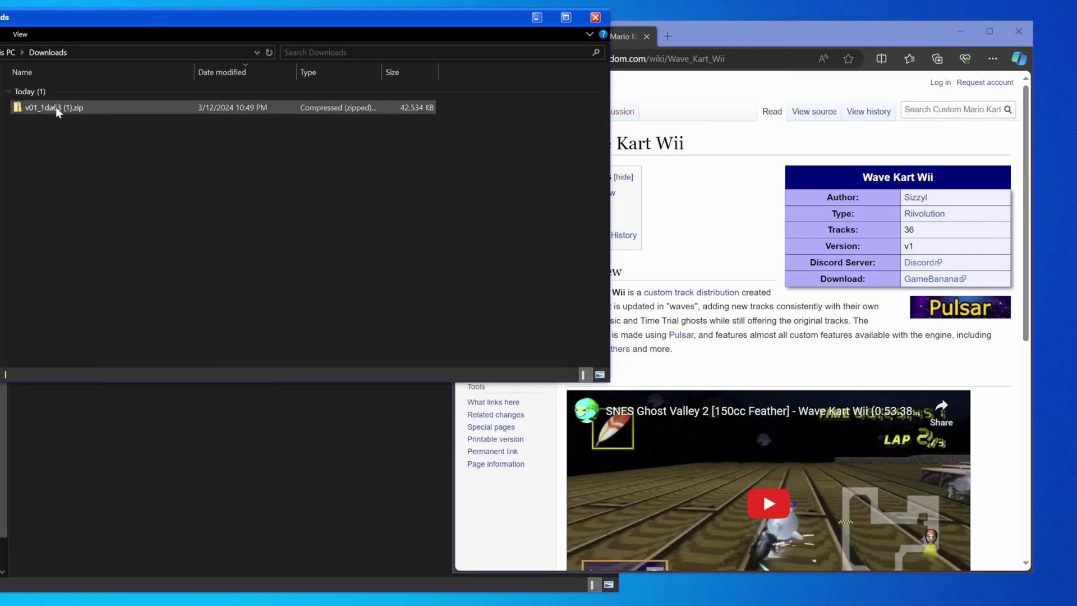
pyautogui.rightClick(98, 109)
pyautogui.click(85, 109)
pyautogui.rightClick(85, 109)
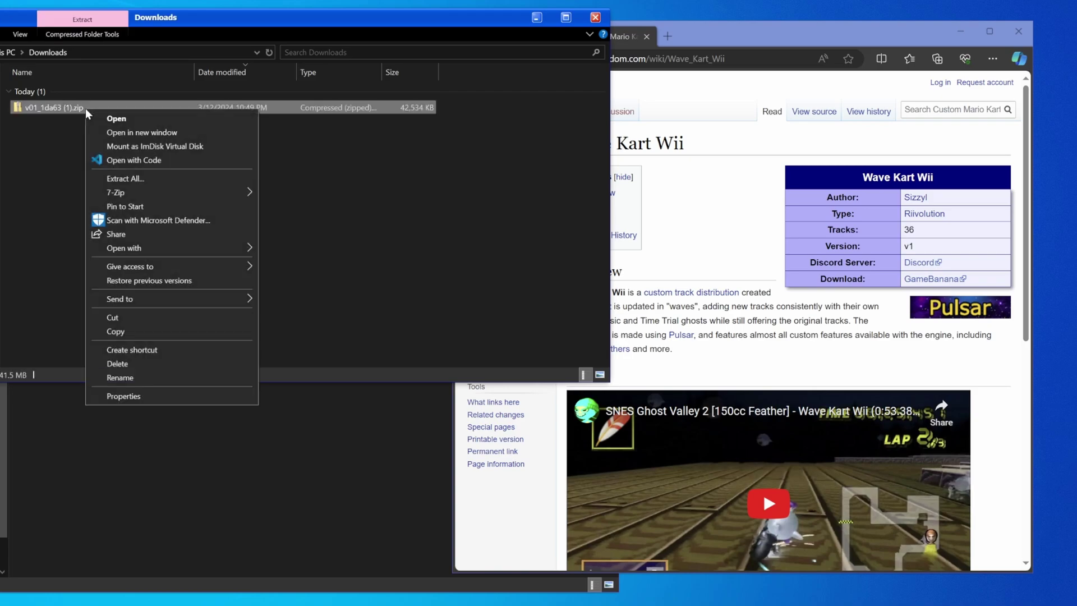
pyautogui.click(166, 181)
pyautogui.click(382, 279)
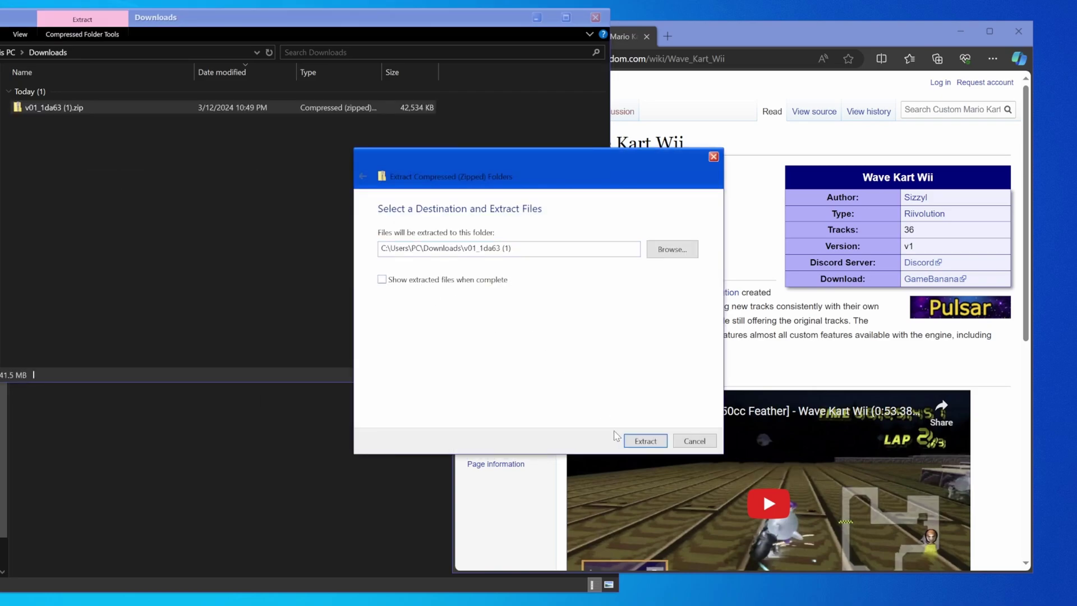
pyautogui.click(639, 441)
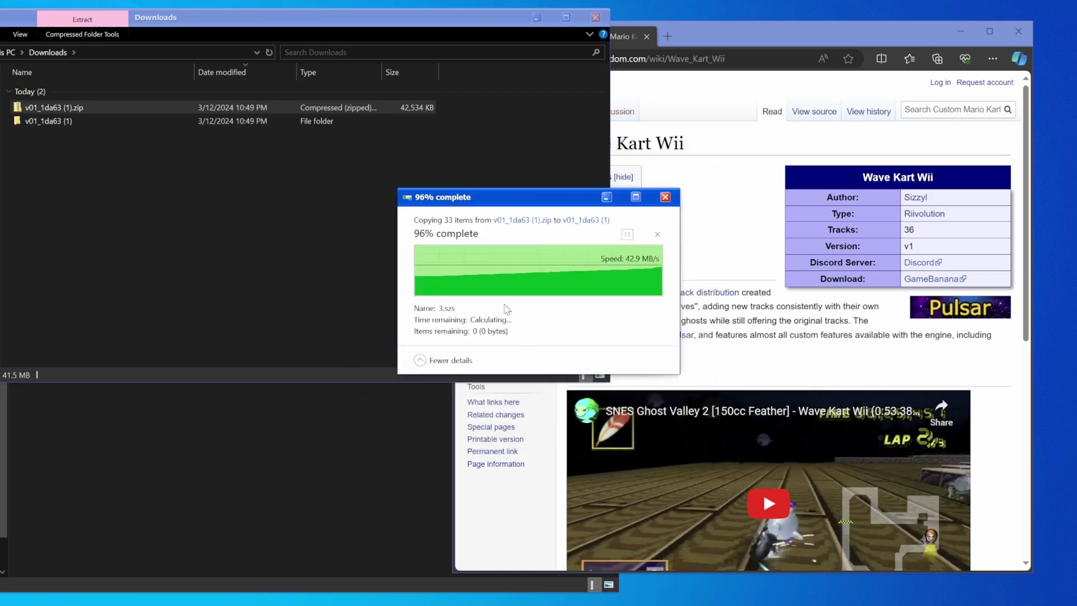
pyautogui.doubleClick(89, 121)
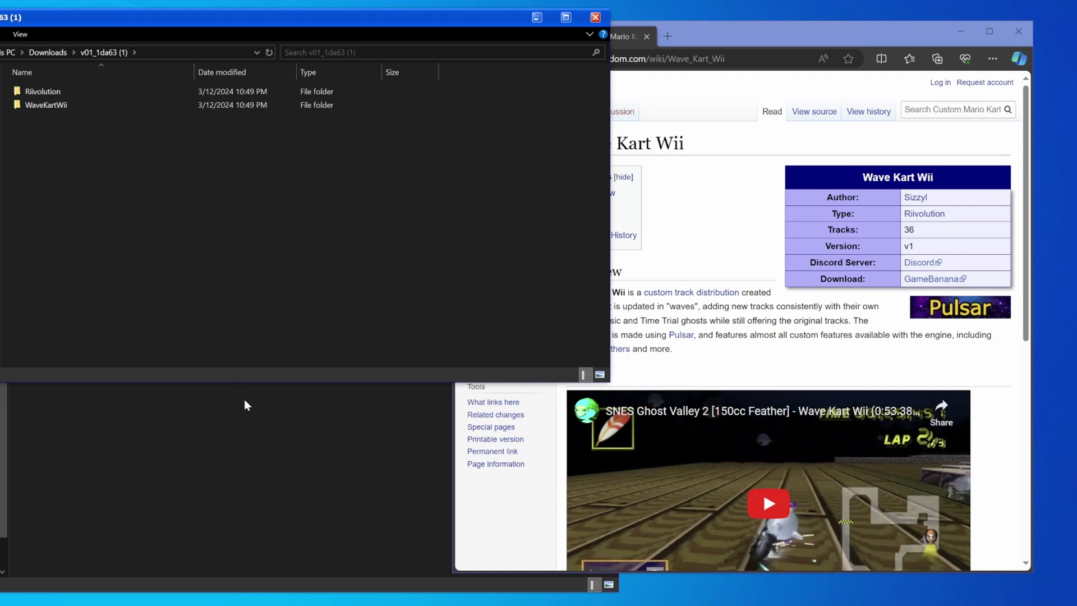
# Step: Navigate the 1_dolphin window down to Dolphin-x64\User\Wii\shared2
pyautogui.click(197, 474)
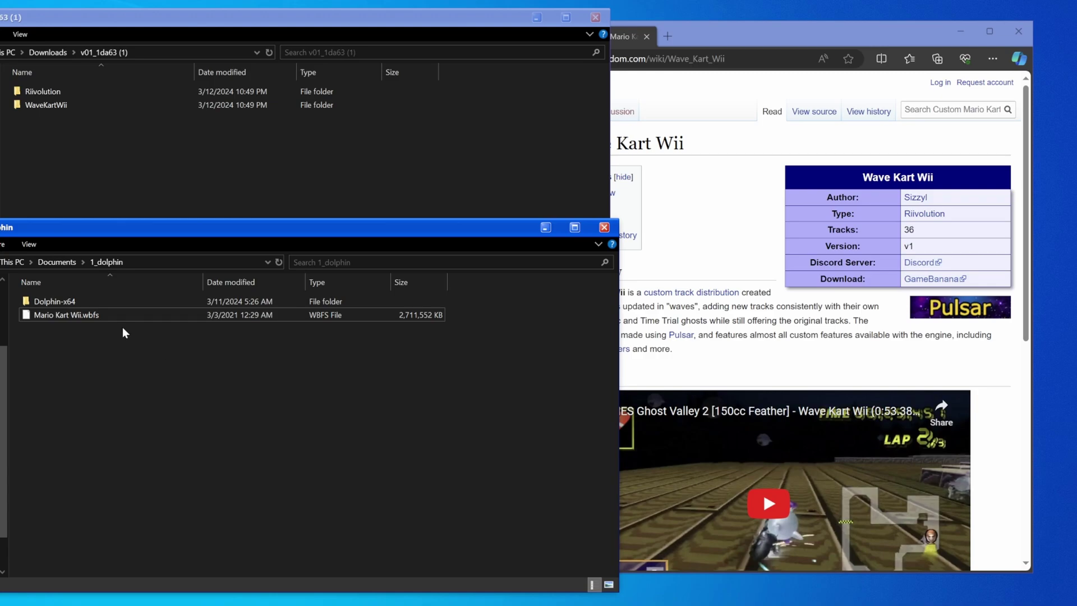
pyautogui.doubleClick(87, 300)
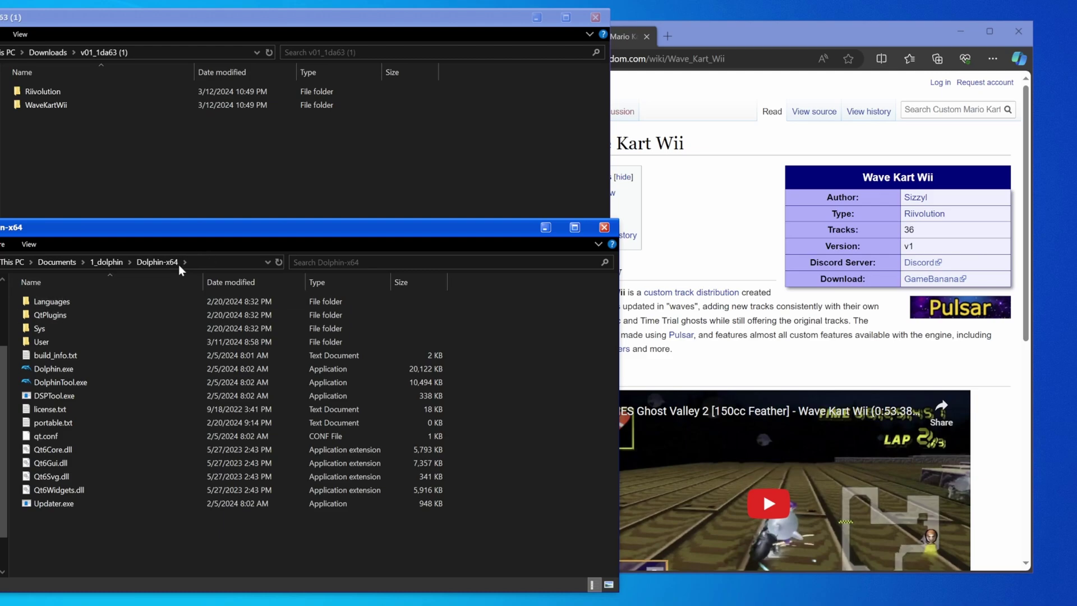
pyautogui.doubleClick(228, 347)
pyautogui.doubleClick(98, 535)
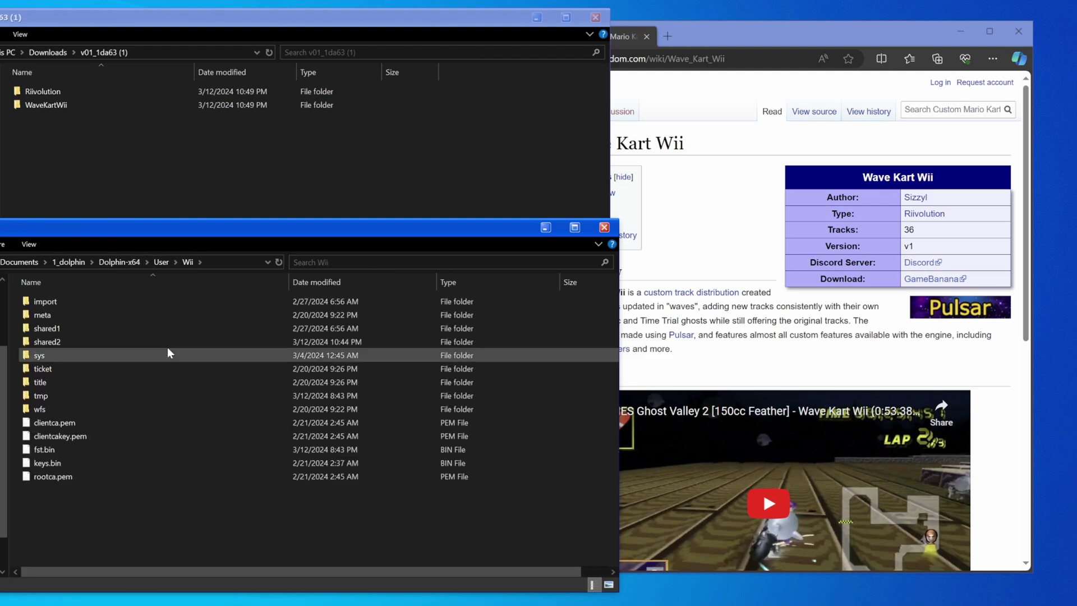
pyautogui.doubleClick(132, 343)
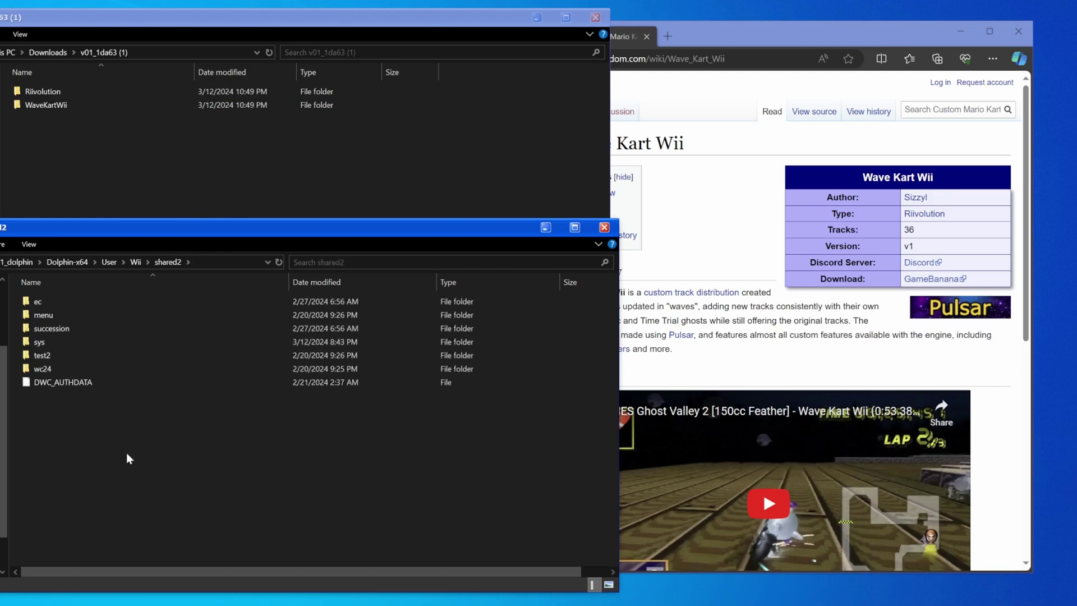
# Step: Create a new folder named Pulsar in shared2 and open it
pyautogui.rightClick(126, 453)
pyautogui.moveTo(230, 426)
pyautogui.click(348, 426)
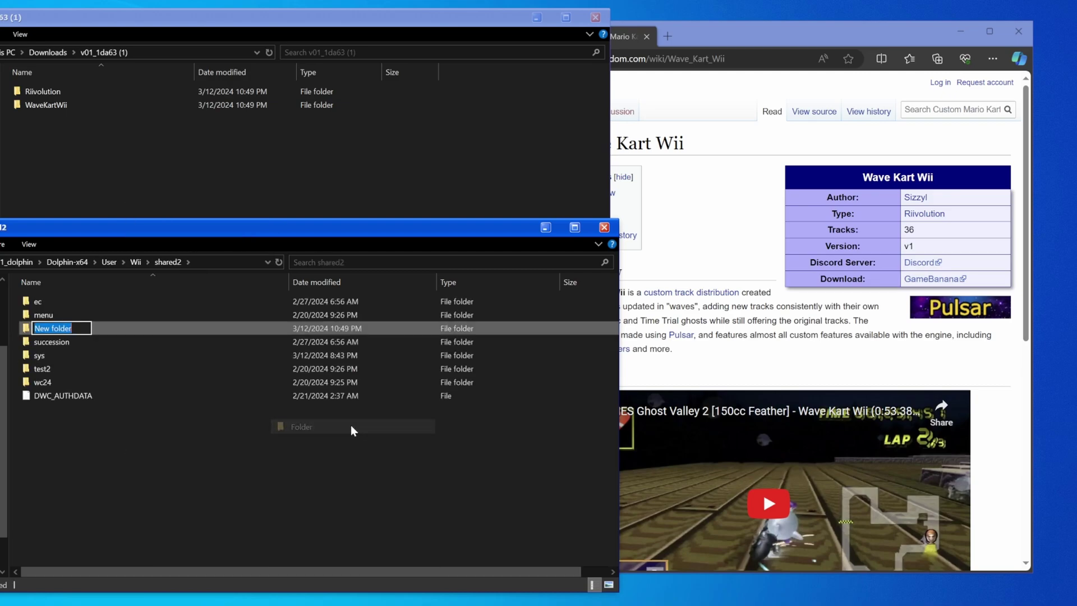
pyautogui.write('Pulsar')
pyautogui.press('Return')
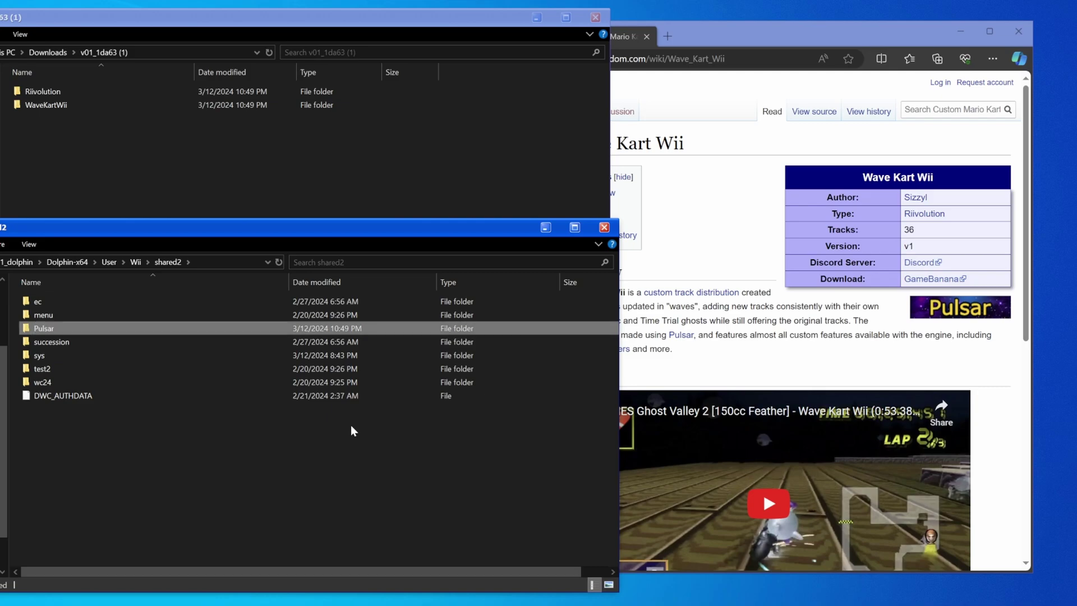
pyautogui.doubleClick(65, 329)
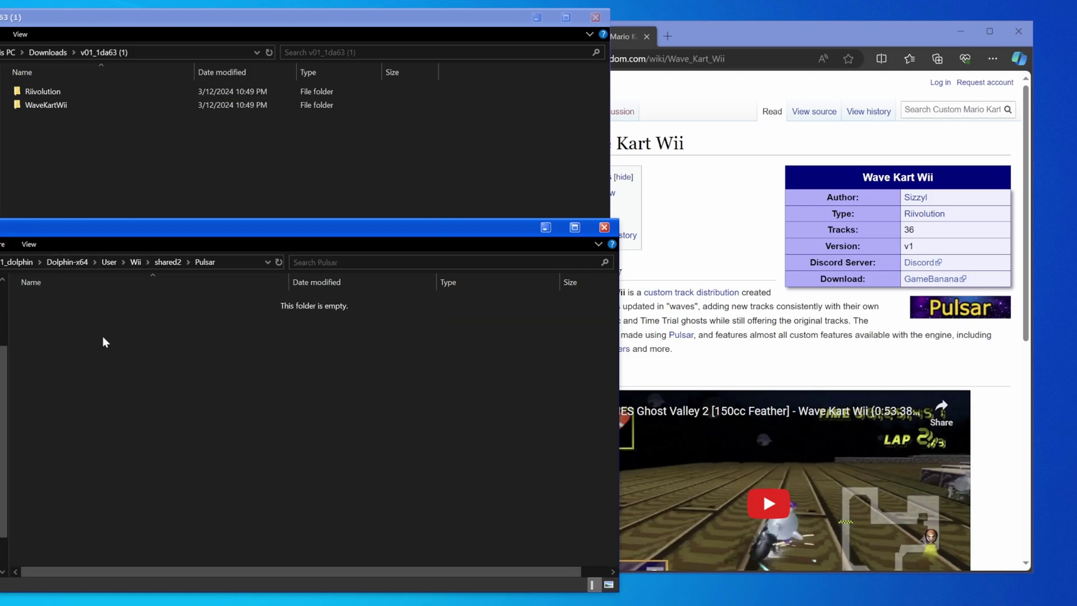
# Step: Create a WaveKartWii folder inside Pulsar and open it
pyautogui.rightClick(103, 335)
pyautogui.moveTo(199, 570)
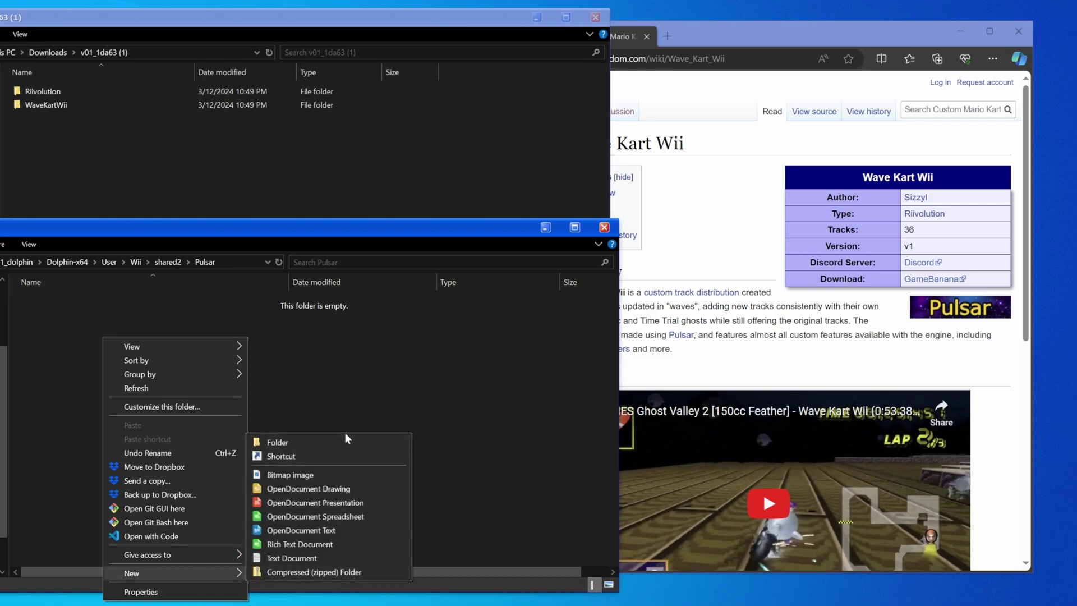
pyautogui.click(328, 443)
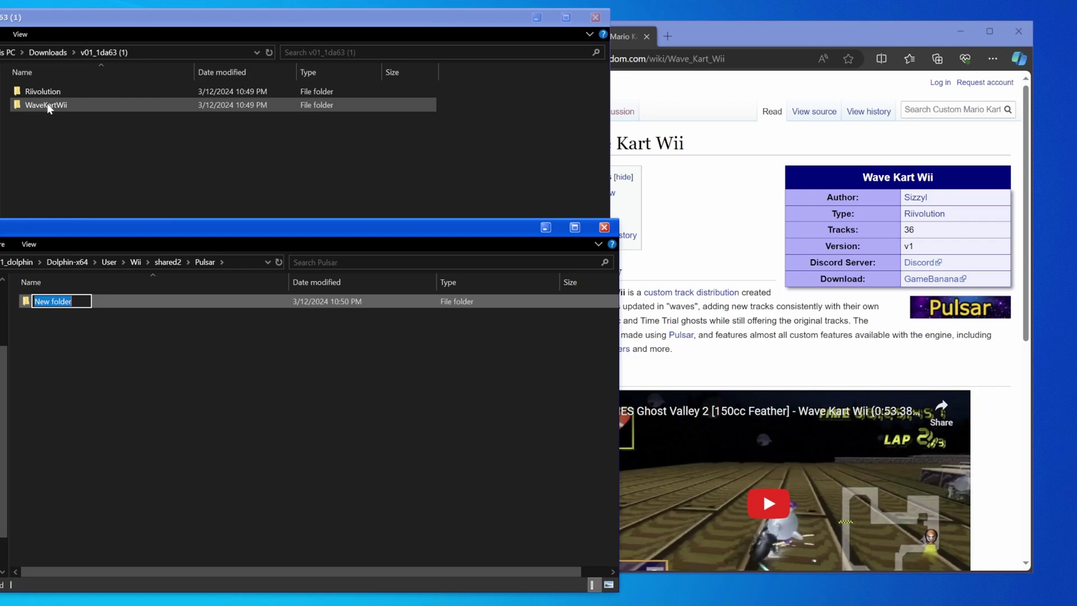
pyautogui.write('WaveKartwi')
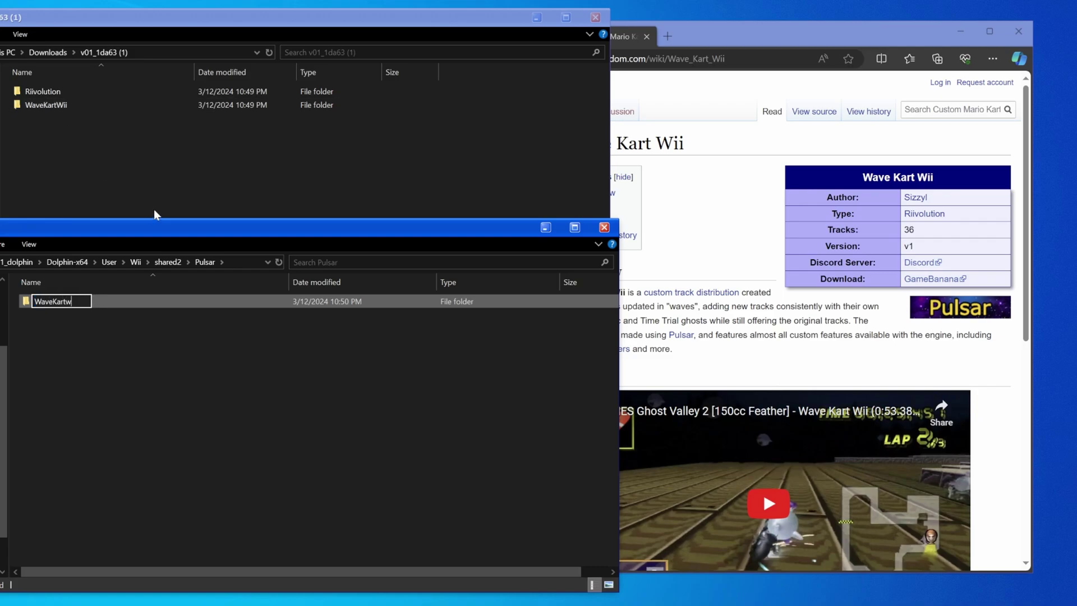
pyautogui.press('BackSpace')
pyautogui.press('BackSpace')
pyautogui.write('Wii')
pyautogui.press('Return')
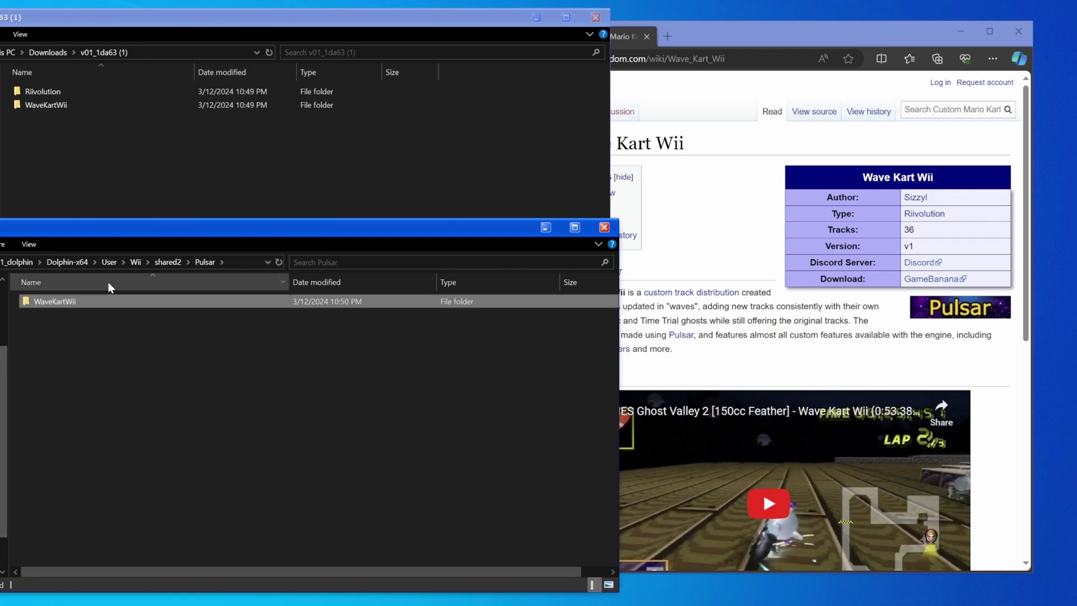
pyautogui.doubleClick(96, 302)
# Step: Move the extracted Ghosts folder into Pulsar's WaveKartWii folder
pyautogui.click(140, 147)
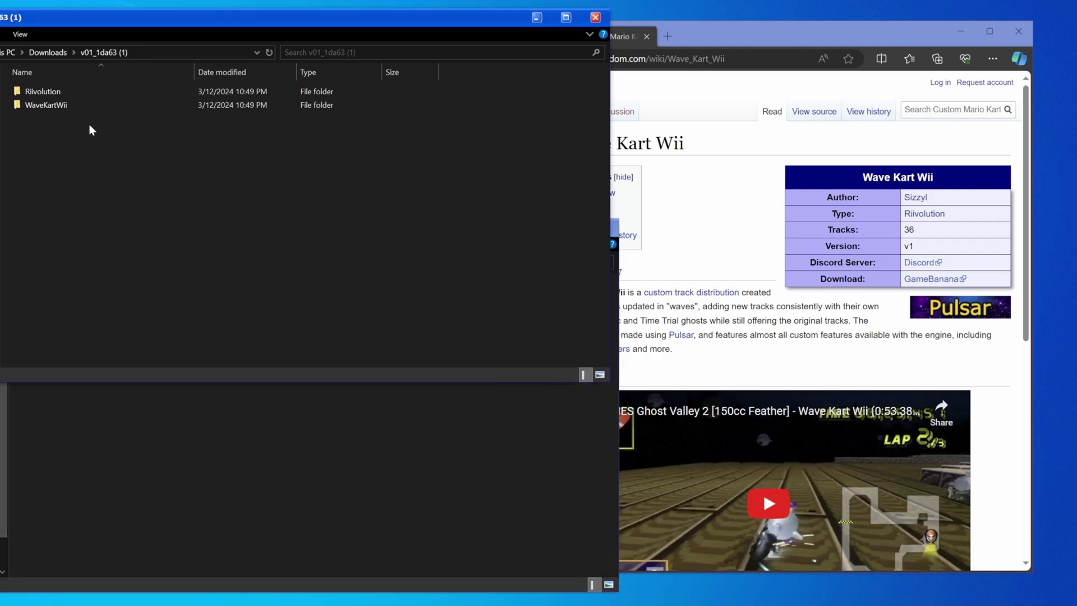
pyautogui.click(64, 107)
pyautogui.doubleClick(73, 109)
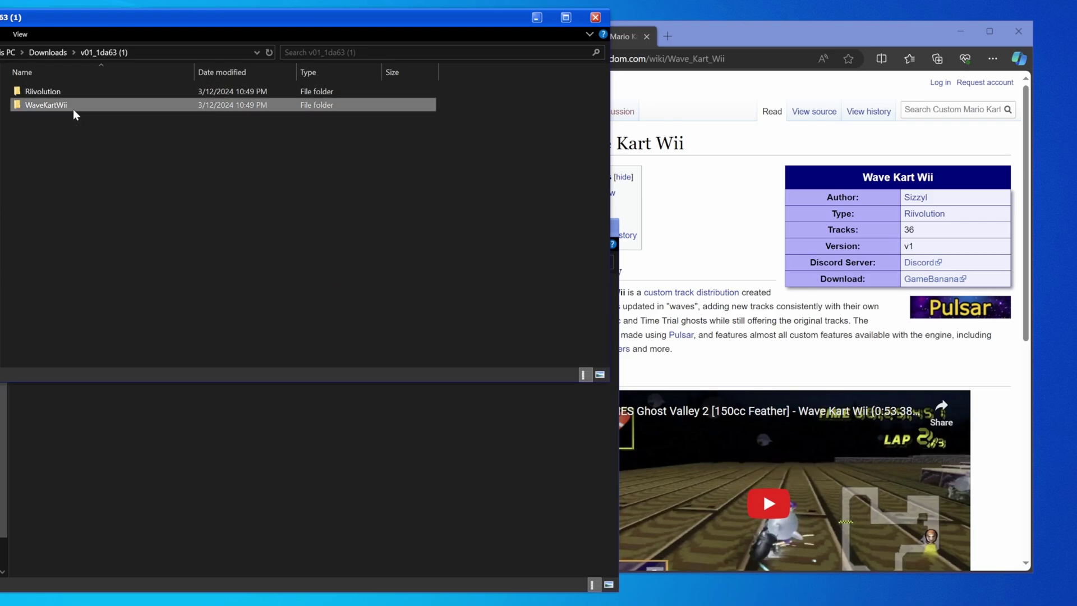
pyautogui.moveTo(49, 128); pyautogui.dragTo(235, 492)
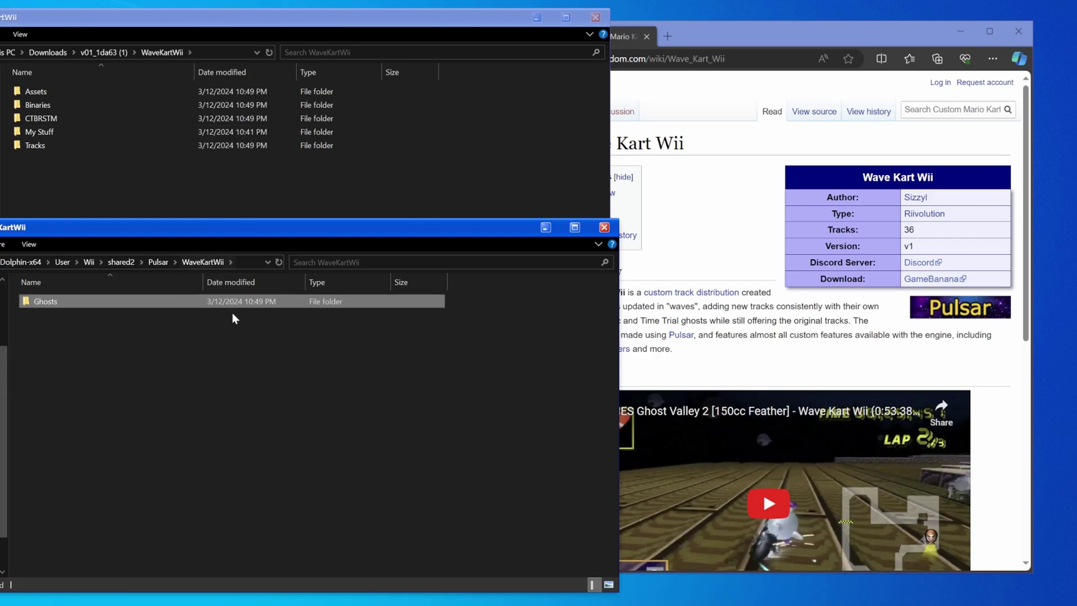
# Step: Navigate the lower window to Dolphin-x64\User\Load\Riivolution
pyautogui.click(63, 262)
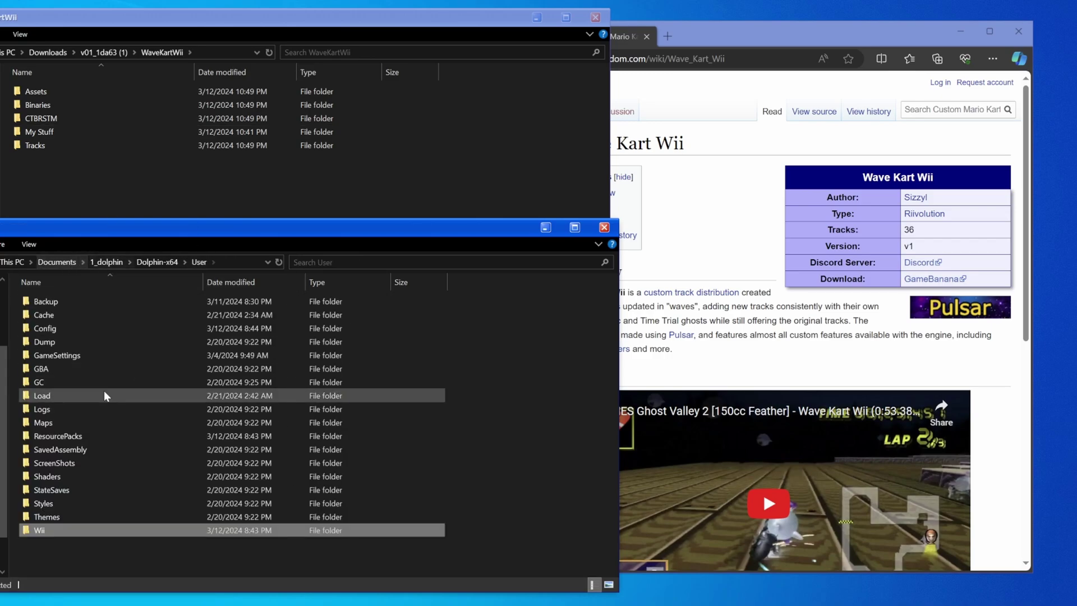
pyautogui.click(156, 260)
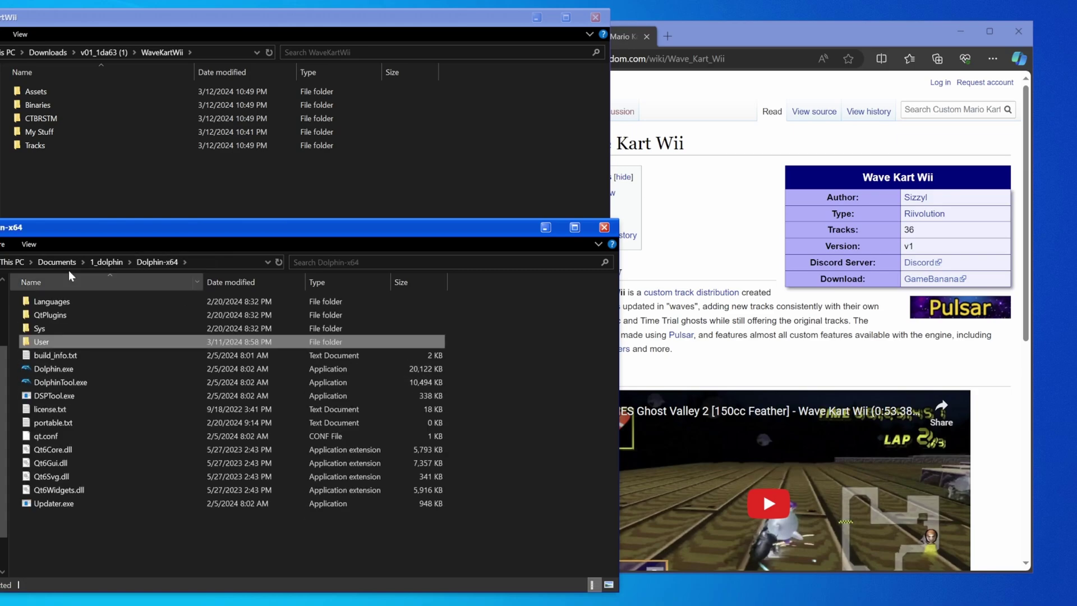
pyautogui.doubleClick(77, 341)
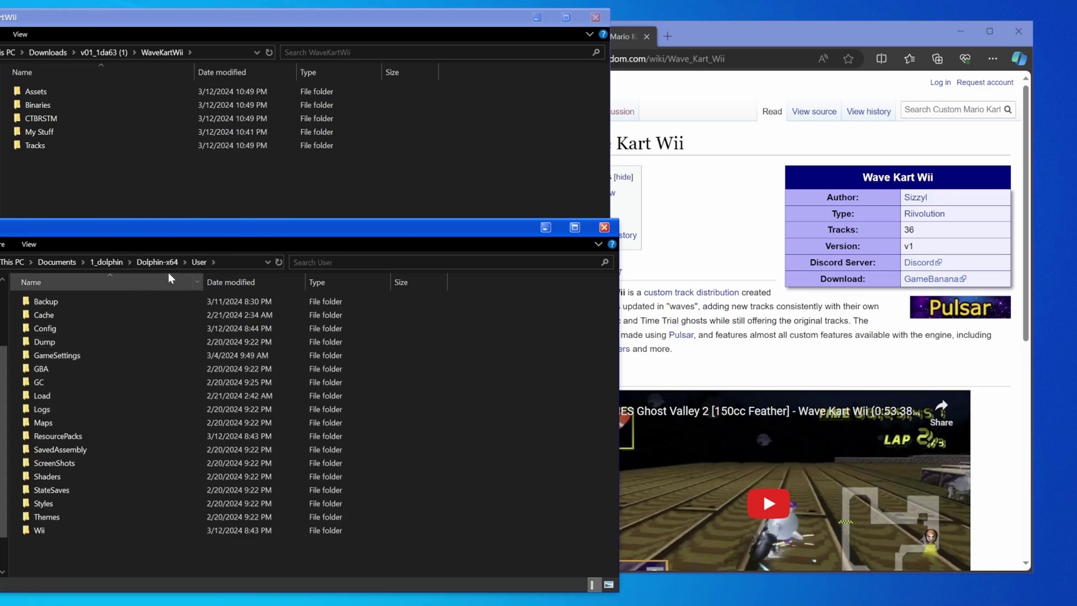
pyautogui.doubleClick(79, 396)
pyautogui.doubleClick(92, 328)
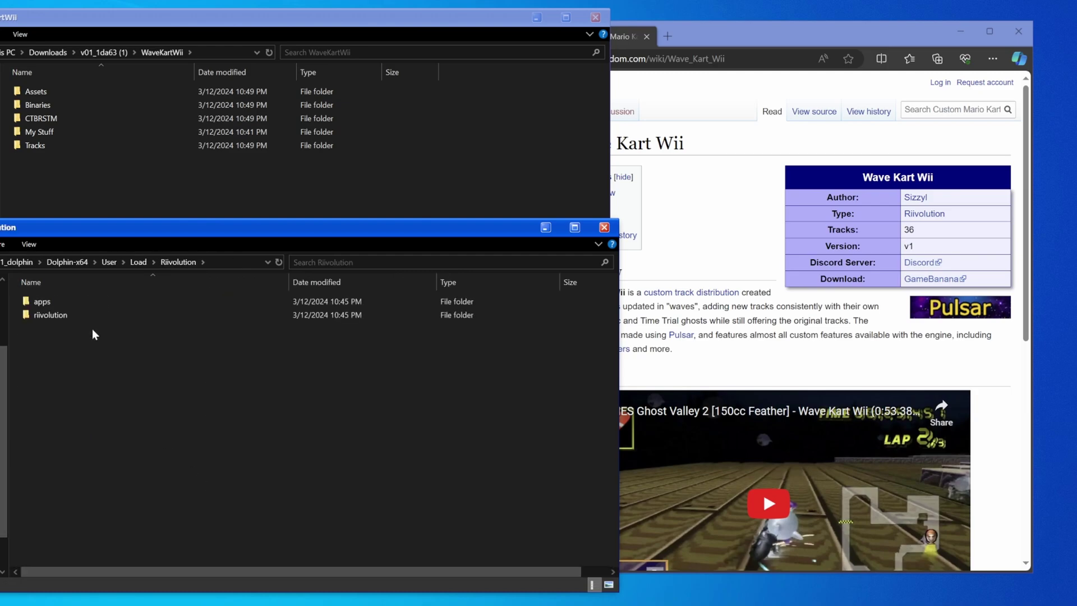
# Step: Move the Riivolution and WaveKartWii folders into Load\Riivolution and close the emptied download window
pyautogui.click(106, 56)
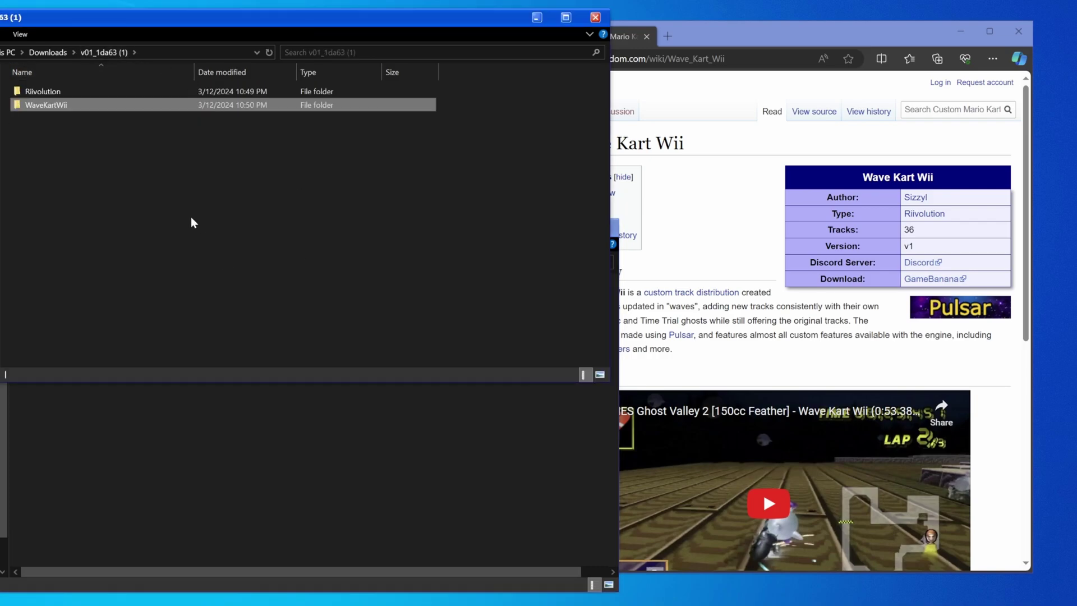
pyautogui.moveTo(191, 222); pyautogui.dragTo(210, 470)
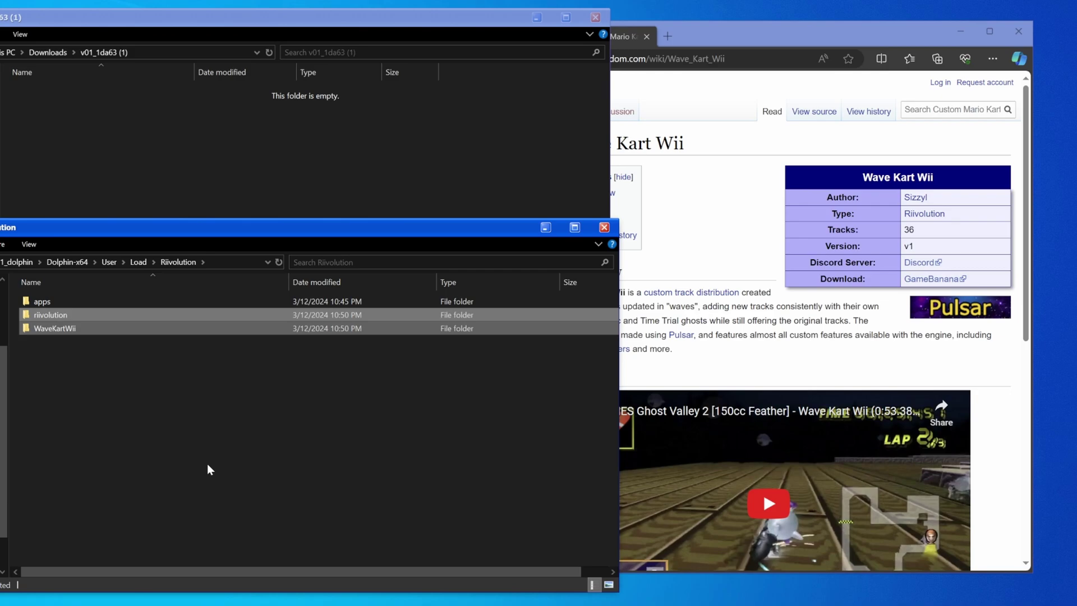
pyautogui.click(595, 18)
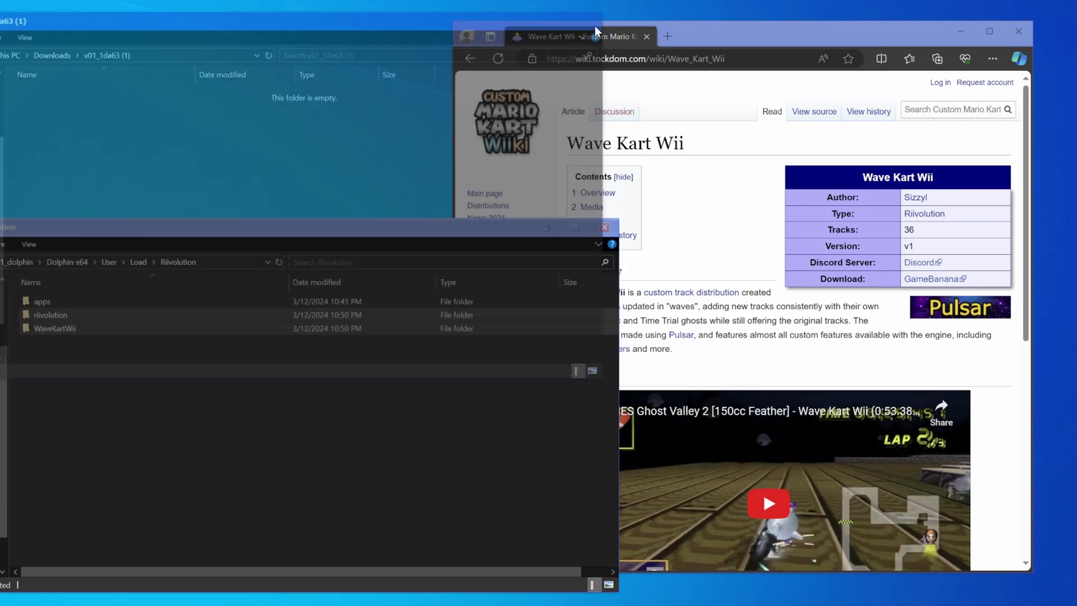
pyautogui.click(68, 262)
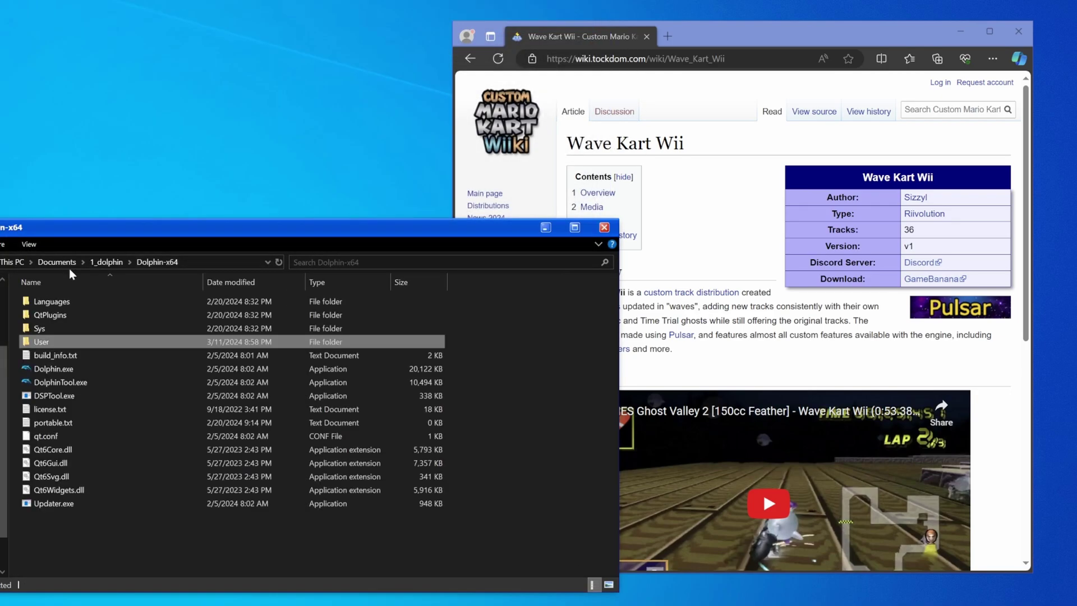
# Step: Launch Dolphin.exe and open Start with Riivolution Patches for Mario Kart Wii
pyautogui.click(153, 370)
pyautogui.doubleClick(152, 370)
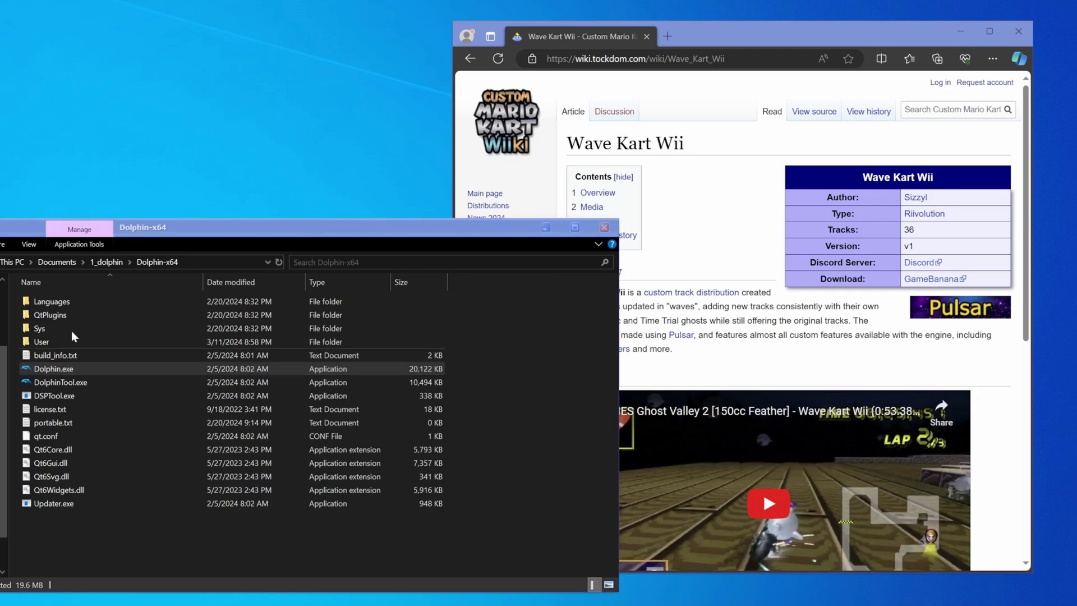
pyautogui.moveTo(980, 141); pyautogui.dragTo(687, 126)
pyautogui.click(604, 219)
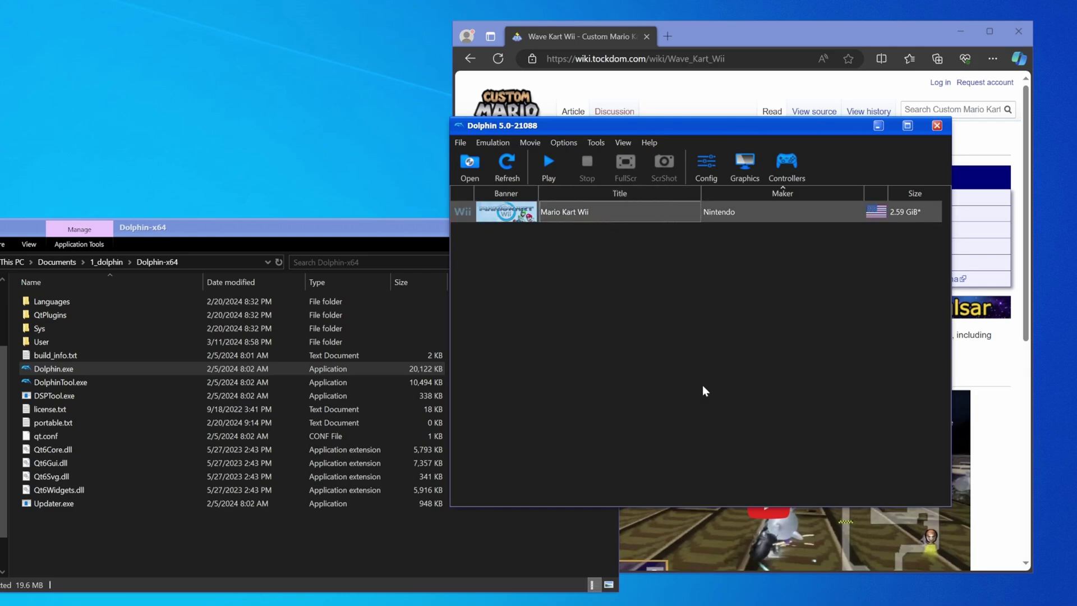
pyautogui.rightClick(596, 215)
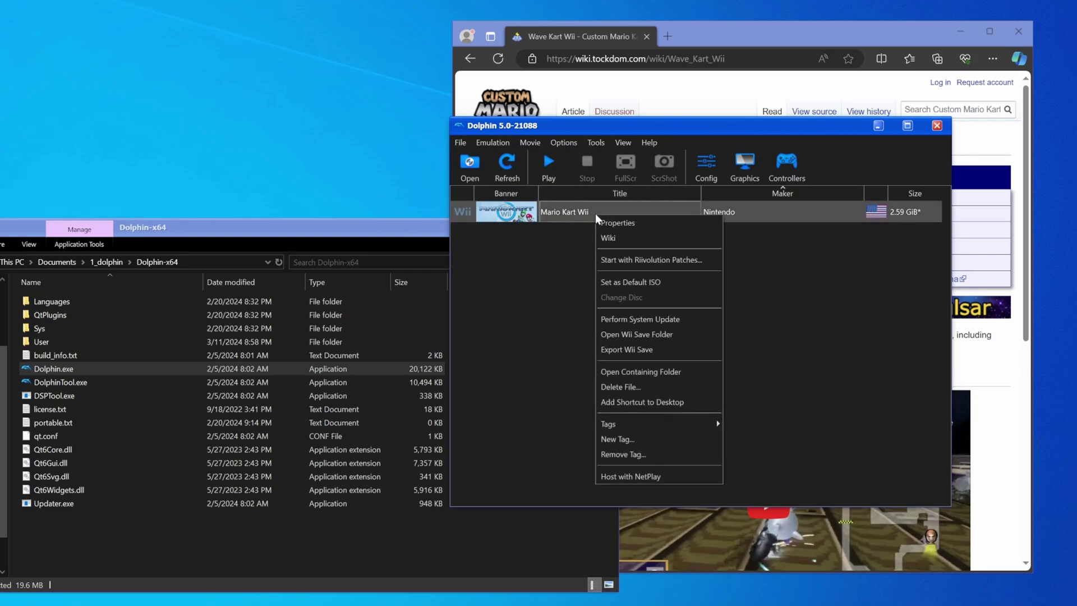
pyautogui.click(678, 260)
# Step: Set the WaveKartWii Pack patch to Enabled and keep My Stuff Disabled
pyautogui.moveTo(689, 129); pyautogui.dragTo(585, 305)
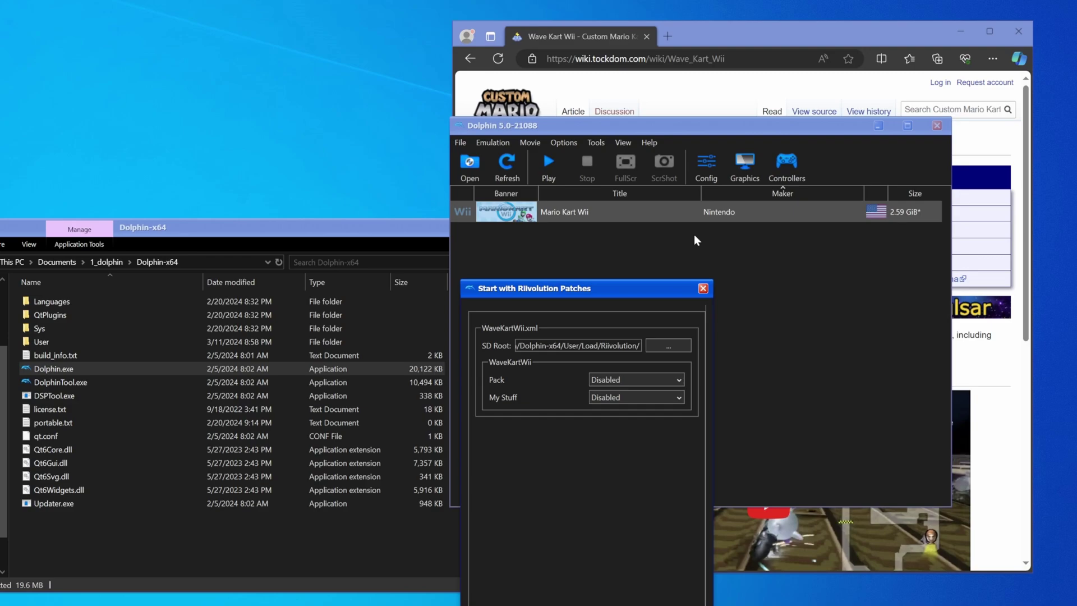
pyautogui.moveTo(590, 292); pyautogui.dragTo(398, 182)
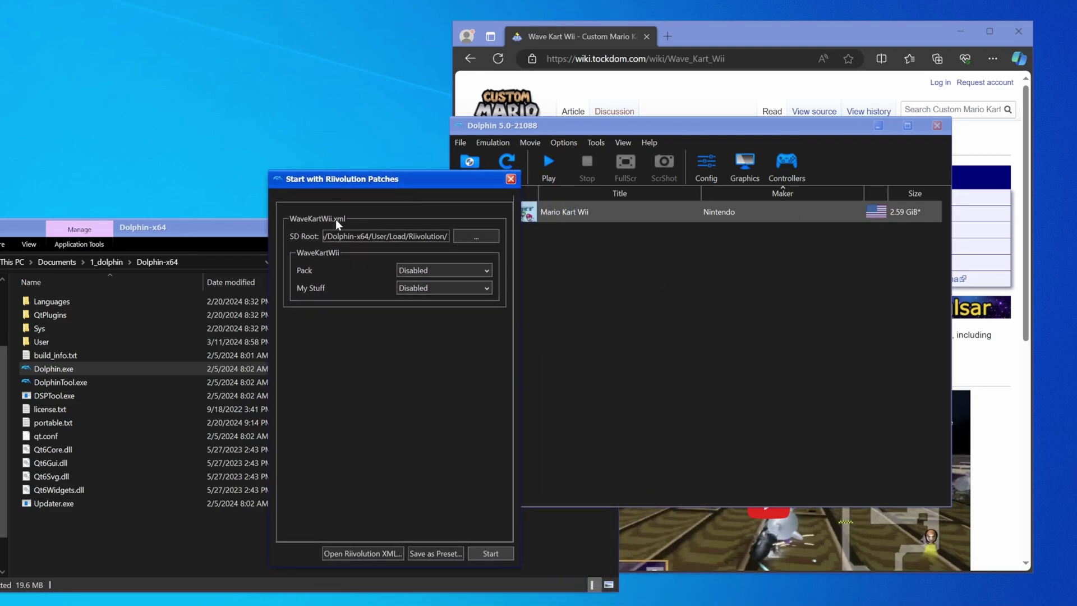
pyautogui.click(425, 268)
pyautogui.click(429, 294)
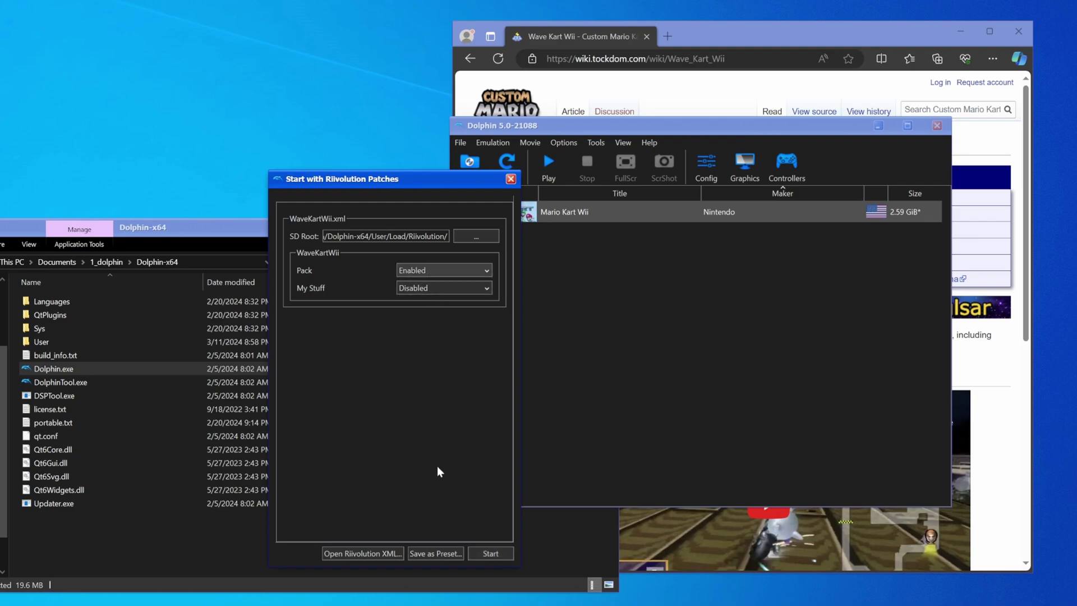
pyautogui.click(416, 291)
pyautogui.click(356, 389)
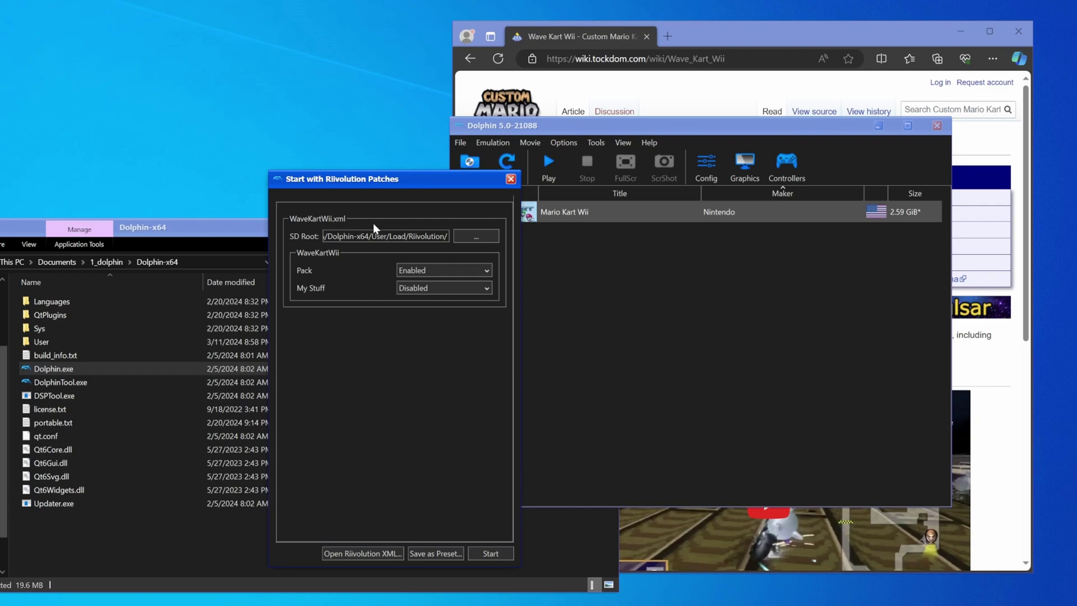
# Step: Save the patch setup as preset 'WaveKartWii' and select its new game-list entry
pyautogui.click(433, 554)
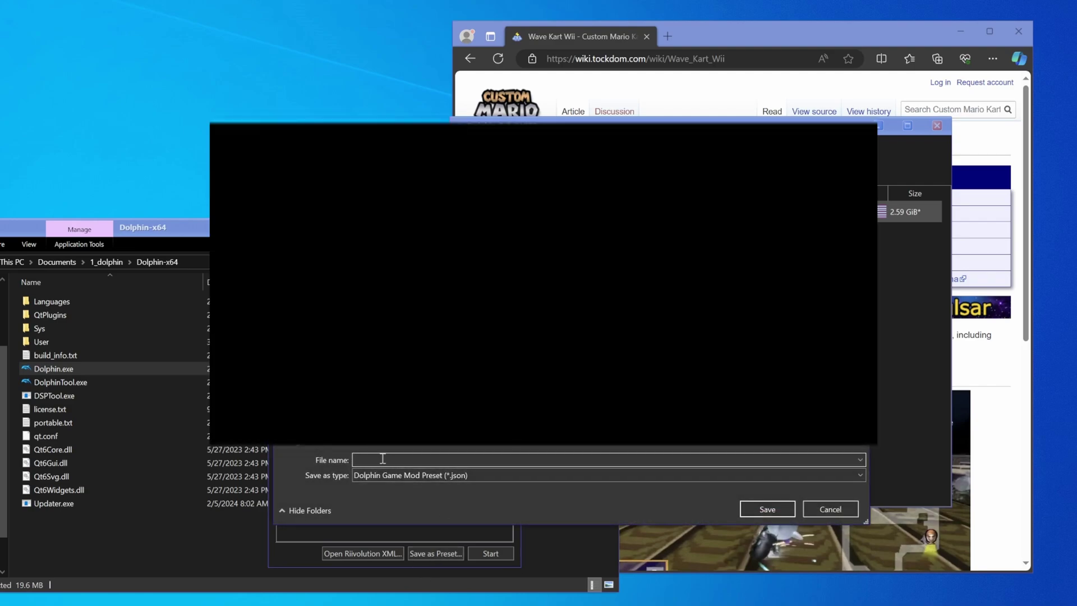
pyautogui.write('WaveKartWii')
pyautogui.click(788, 508)
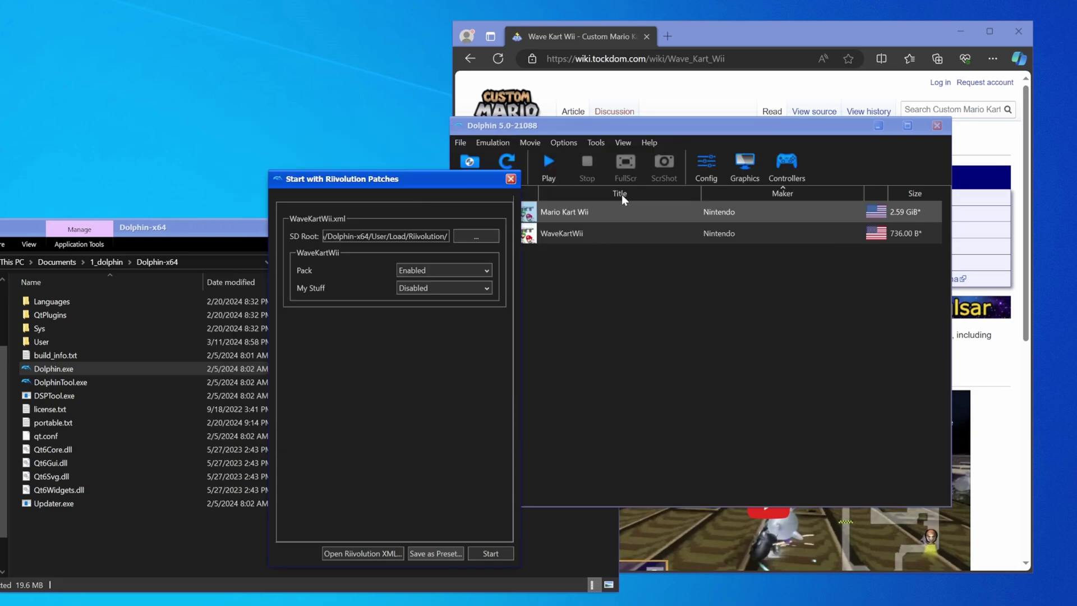
pyautogui.click(582, 234)
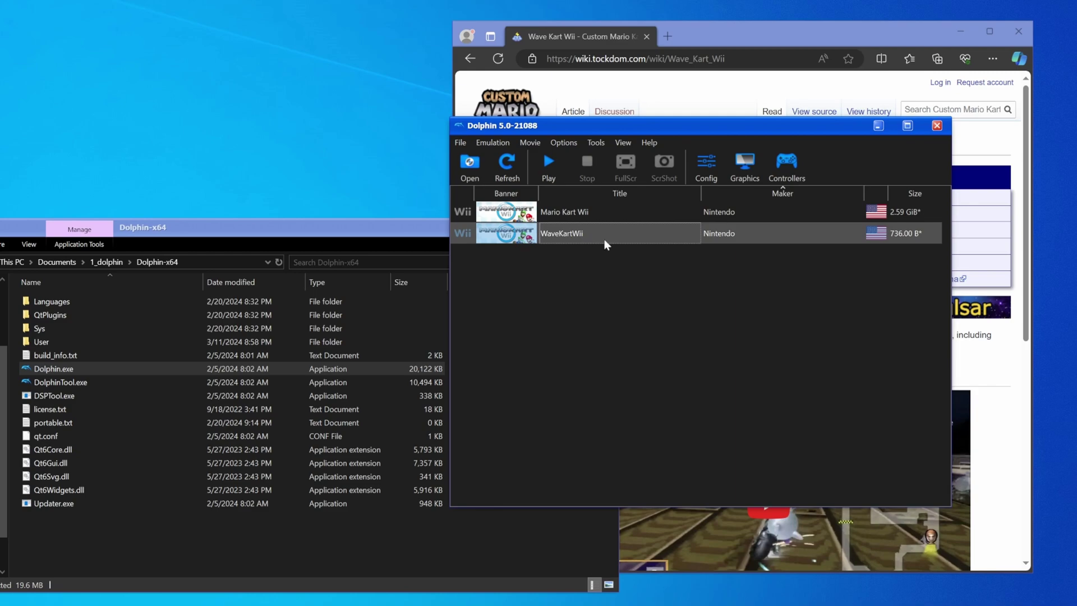
# Step: Launch the WaveKartWii entry and confirm past the title screen onto the first license
pyautogui.doubleClick(604, 239)
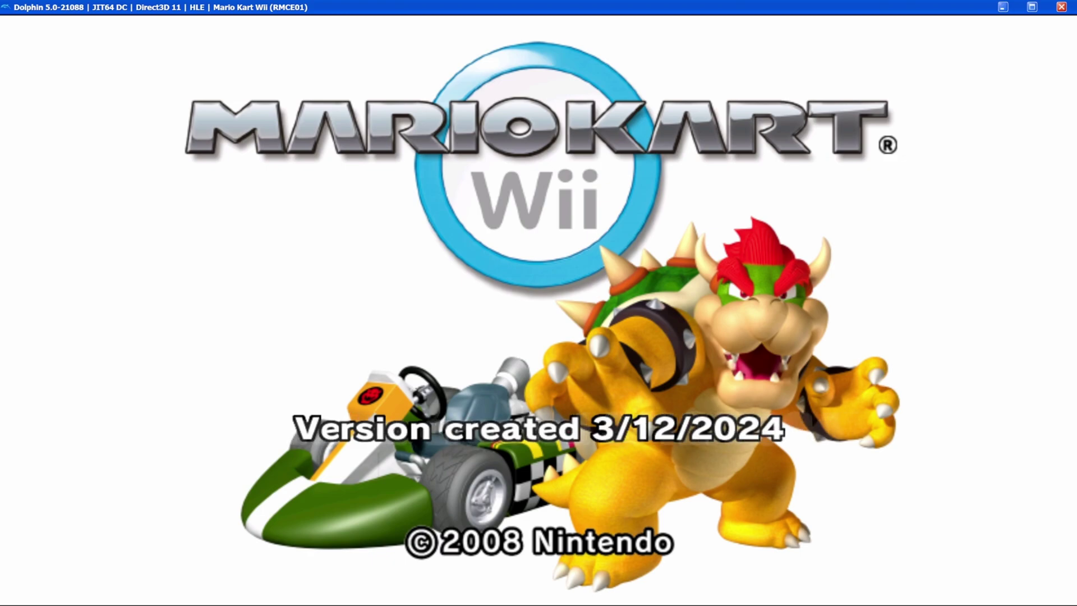
pyautogui.press('Return')
pyautogui.press('Return')
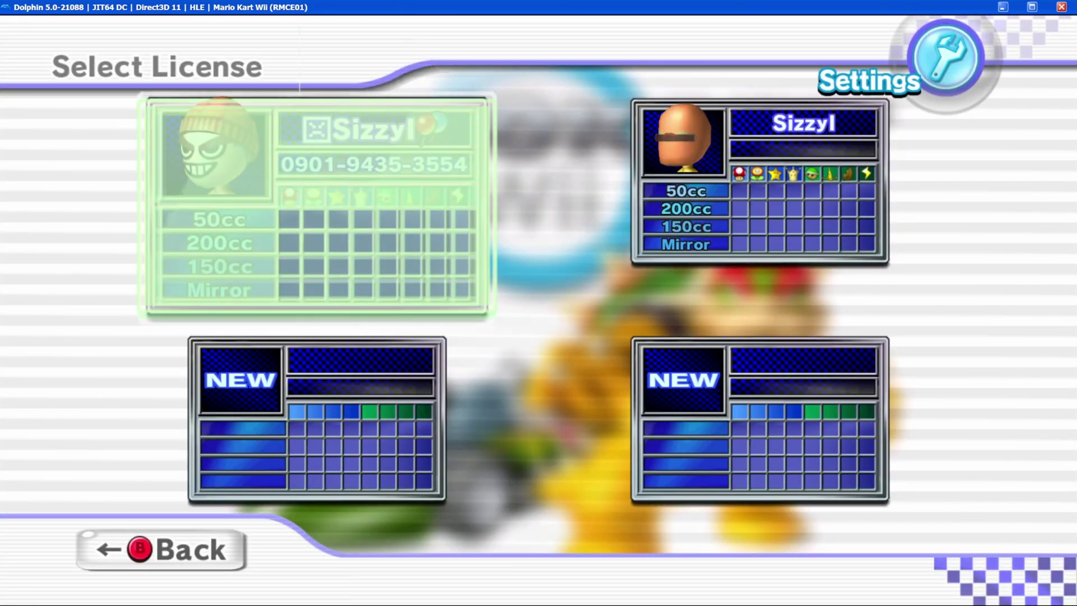
pyautogui.press('Return')
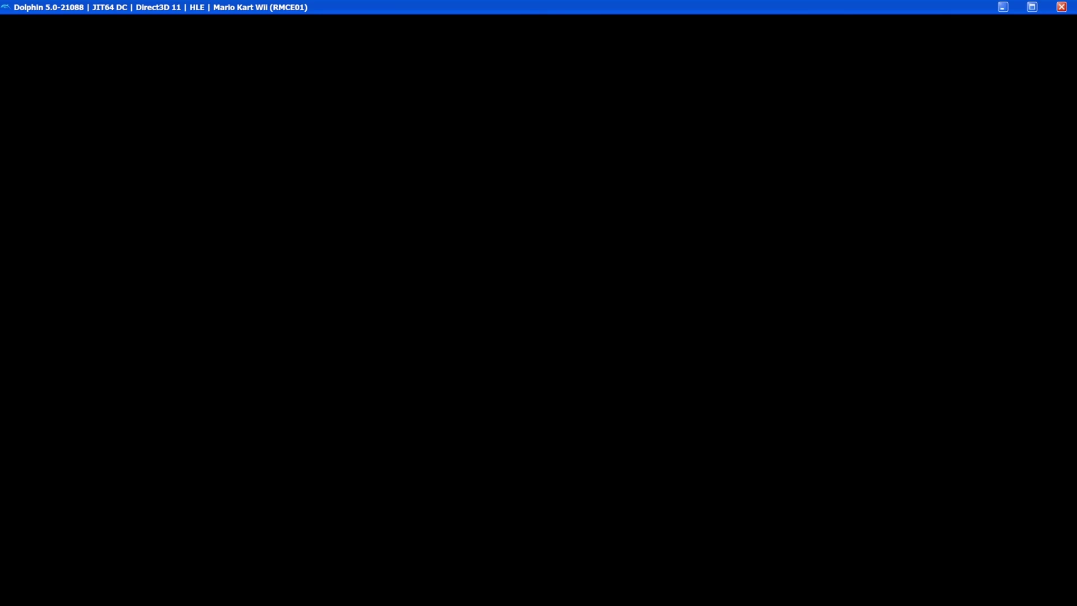
# Step: In Misc Settings, turn Fast Menus on and leave Boot To Wiimmfi Disabled
pyautogui.press('Up')
pyautogui.press('Up')
pyautogui.press('Up')
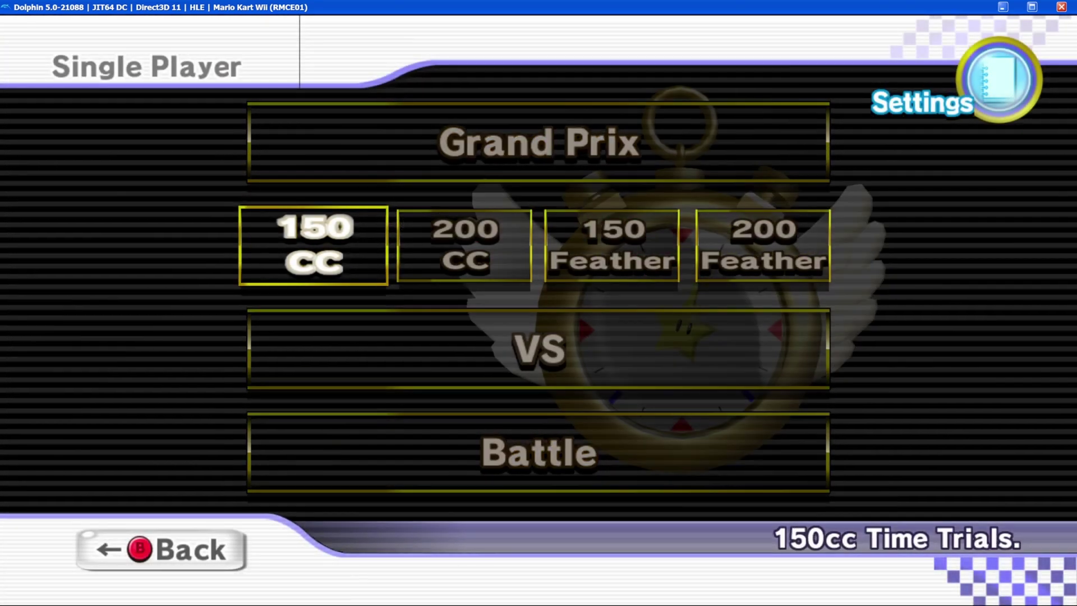
pyautogui.press('Up')
pyautogui.press('Right')
pyautogui.press('Return')
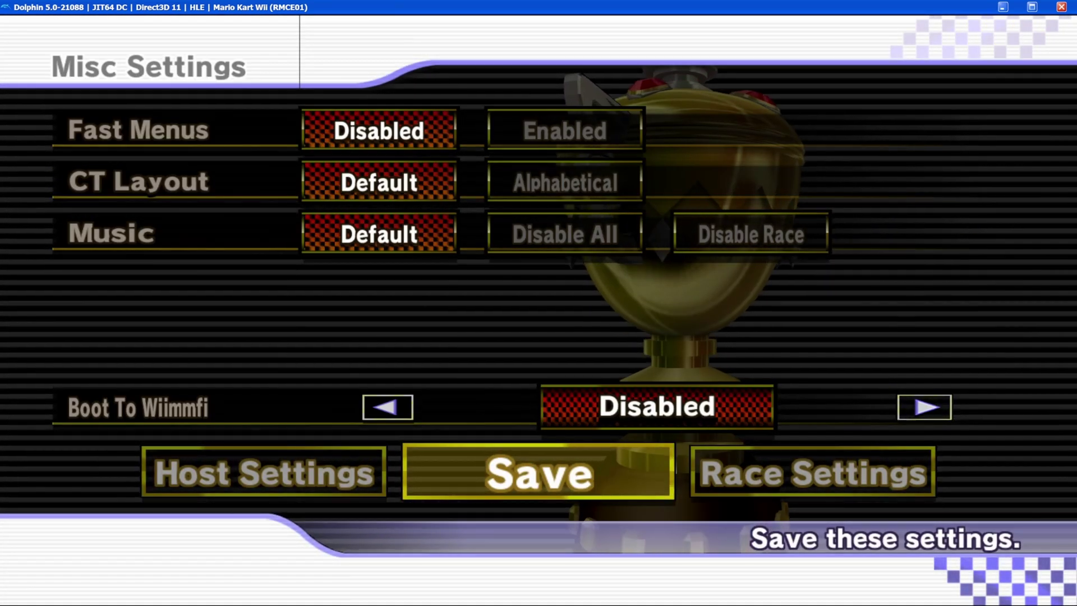
pyautogui.press('Up')
pyautogui.press('Up')
pyautogui.press('Up')
pyautogui.press('Right')
pyautogui.press('Down')
pyautogui.press('Down')
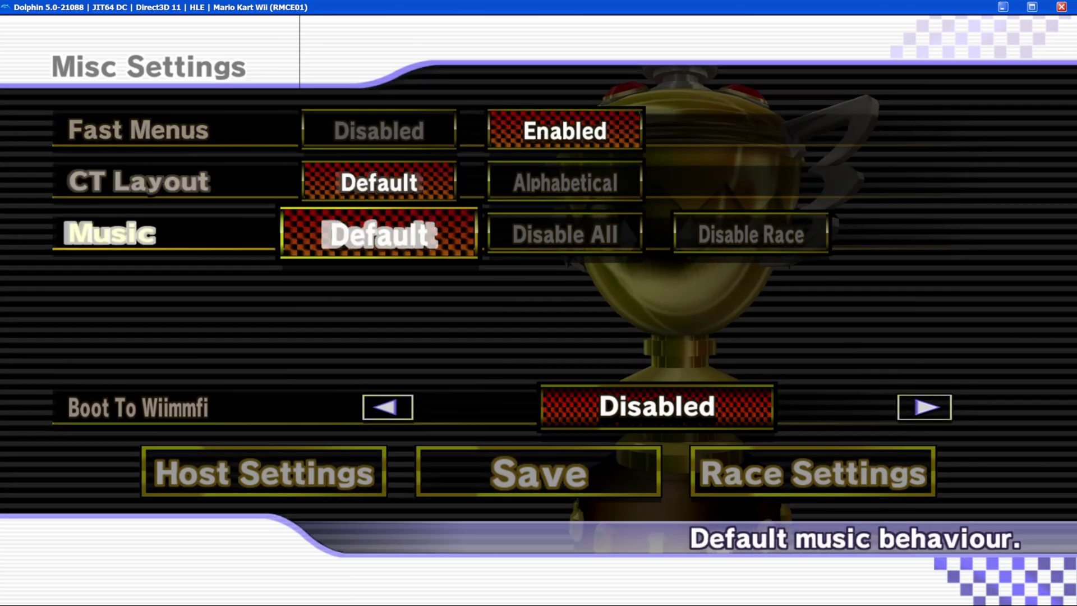
pyautogui.press('Down')
pyautogui.press('Left')
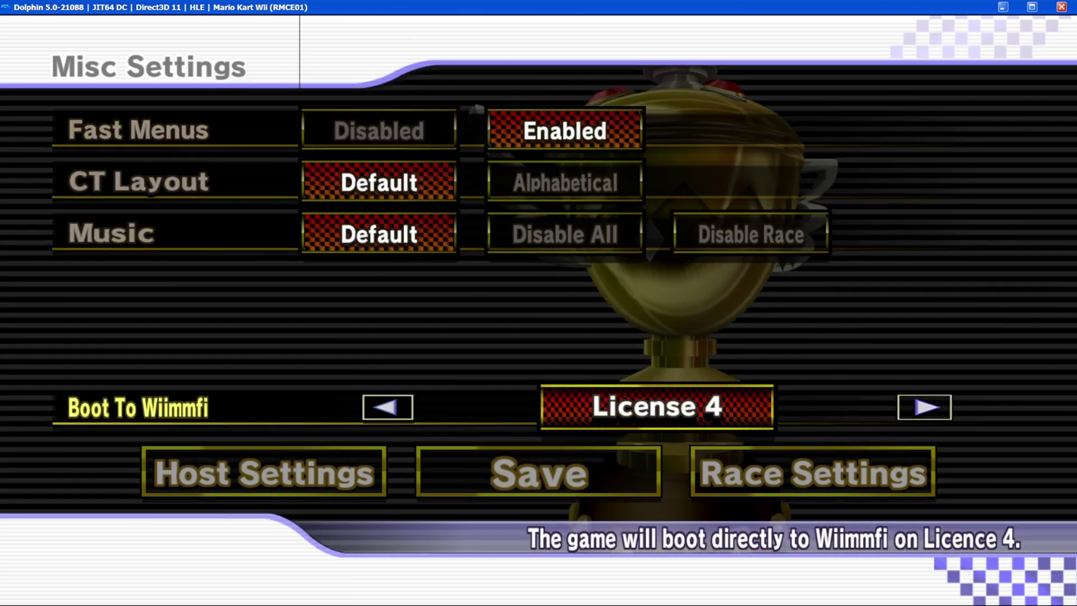
pyautogui.press('Right')
pyautogui.press('Down')
# Step: In Race Settings, enable Mii Heads and Battle Glitch
pyautogui.press('Right')
pyautogui.press('Return')
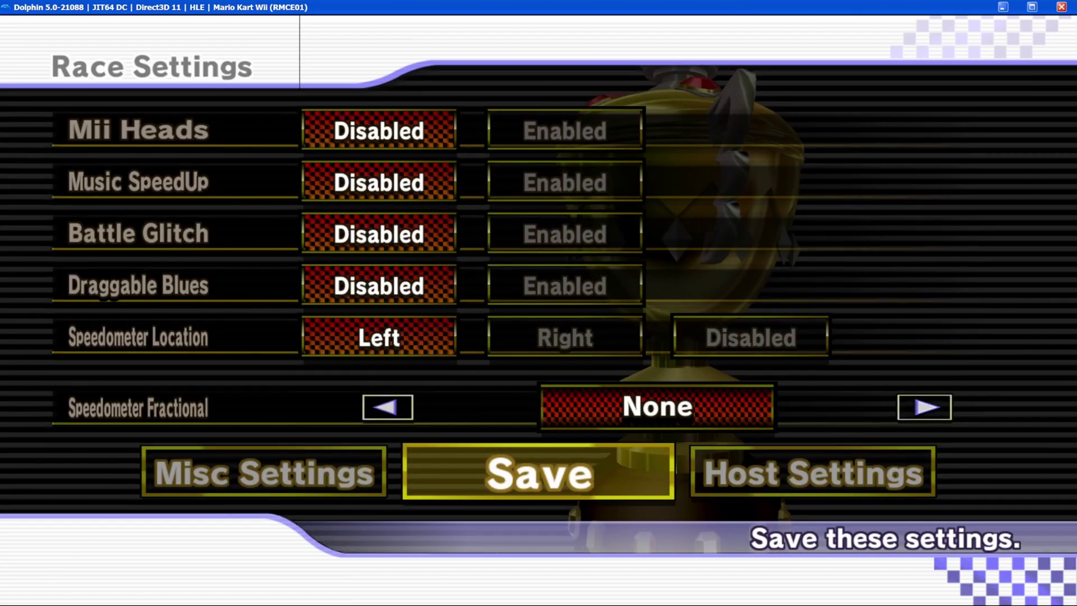
pyautogui.press('Up')
pyautogui.press('Up')
pyautogui.press('Up')
pyautogui.press('Up')
pyautogui.press('Up')
pyautogui.press('Right')
pyautogui.press('Return')
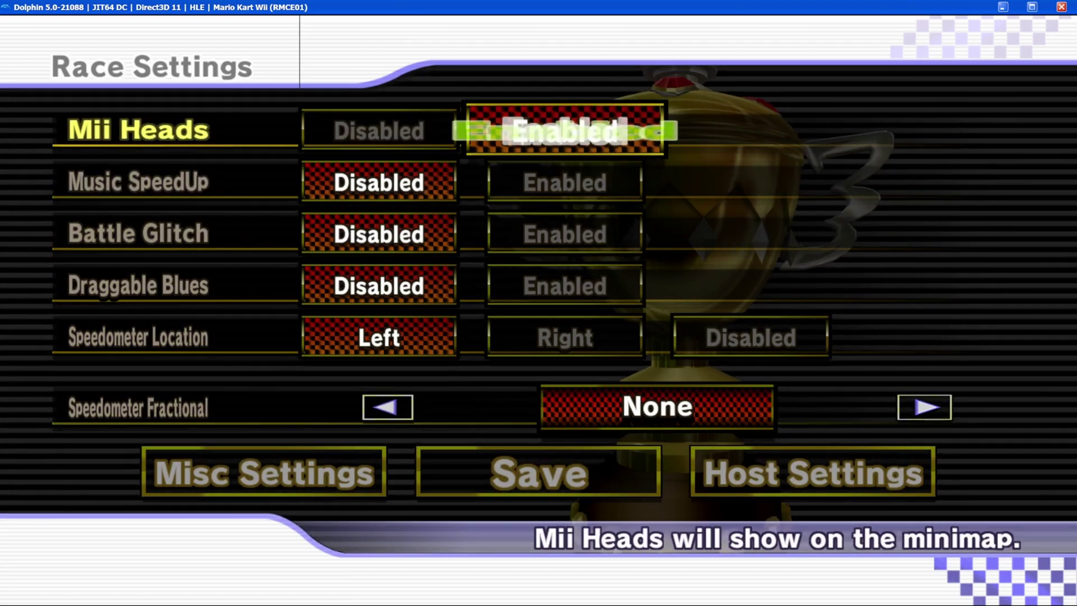
pyautogui.press('Down')
pyautogui.press('Right')
pyautogui.press('Down')
pyautogui.press('Right')
pyautogui.press('Return')
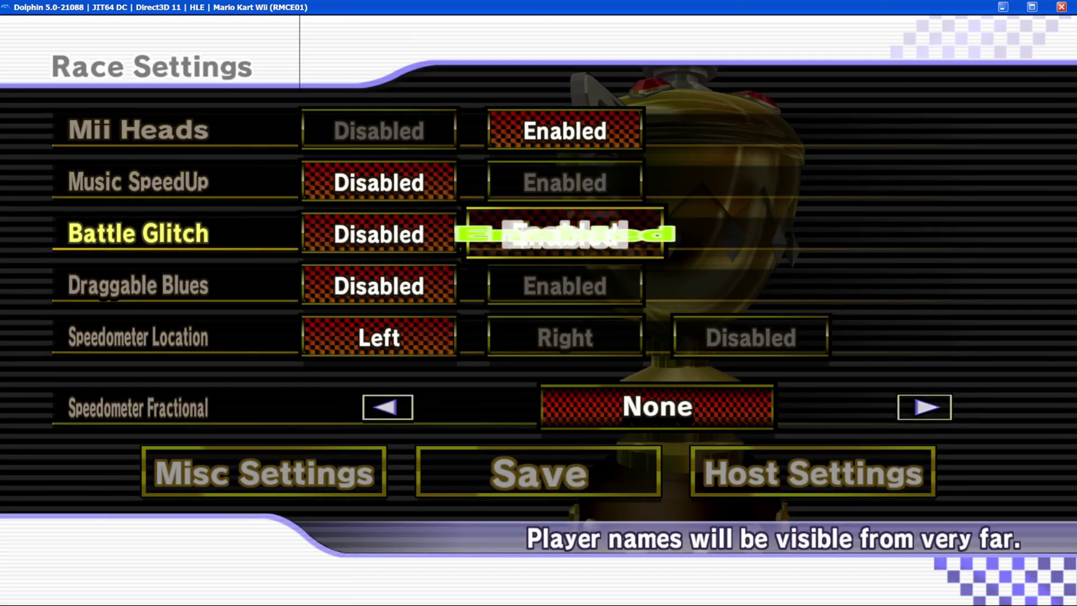
# Step: Set Speedometer Fractional to 2 digits and save the race settings
pyautogui.press('Down')
pyautogui.press('Down')
pyautogui.press('Down')
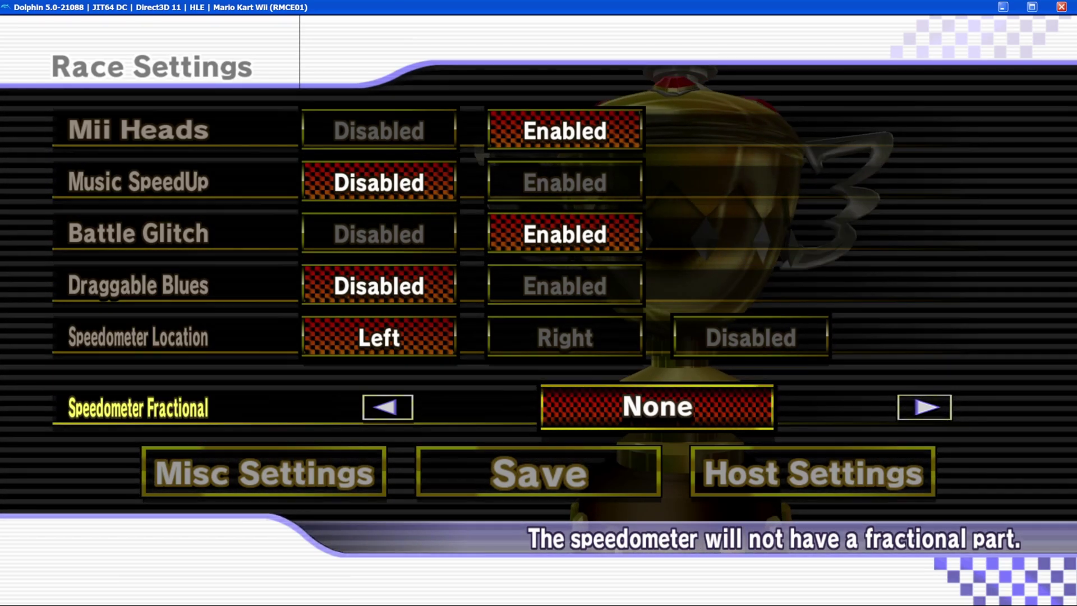
pyautogui.press('Right')
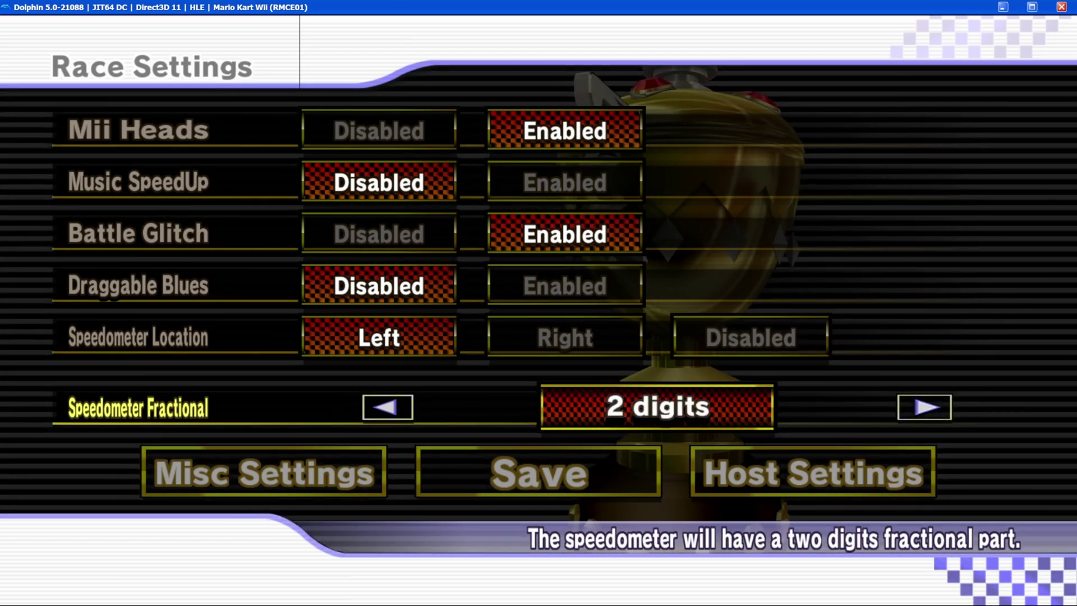
pyautogui.press('Down')
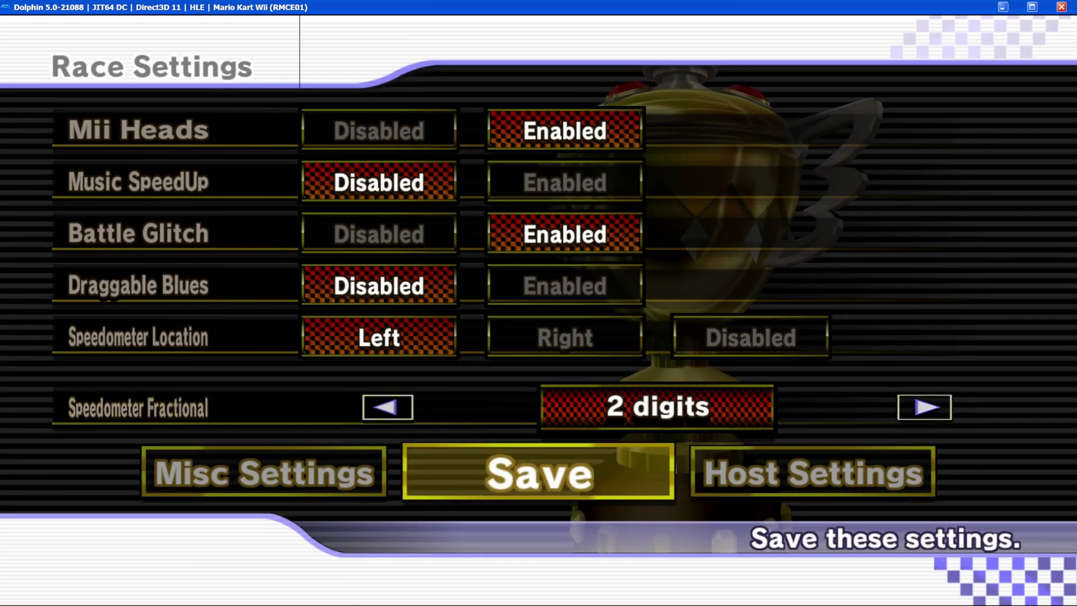
pyautogui.press('Return')
pyautogui.press('Down')
pyautogui.press('Left')
pyautogui.press('Left')
pyautogui.press('Left')
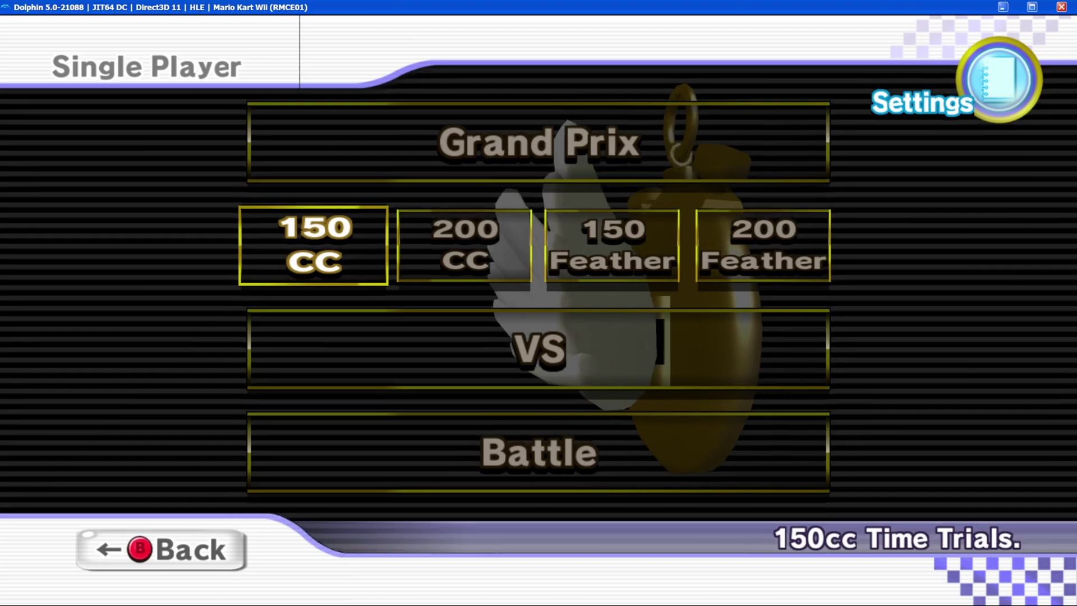
# Step: Choose 150 Feather time trials with Funky Kong on the Flame Runner using manual drift
pyautogui.press('Right')
pyautogui.press('Right')
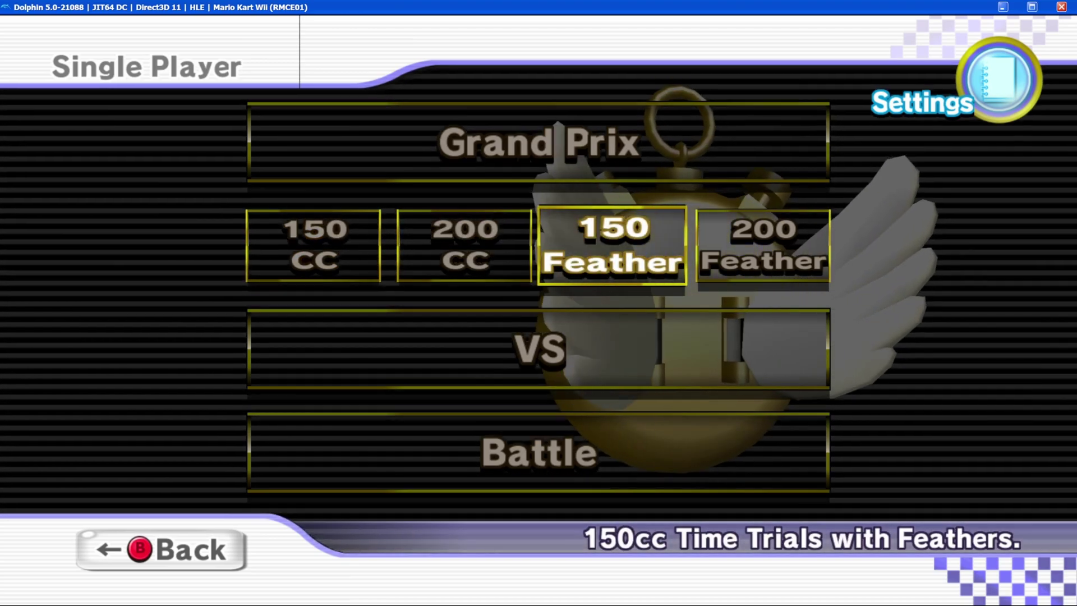
pyautogui.press('Return')
pyautogui.press('Down')
pyautogui.press('Down')
pyautogui.press('Right')
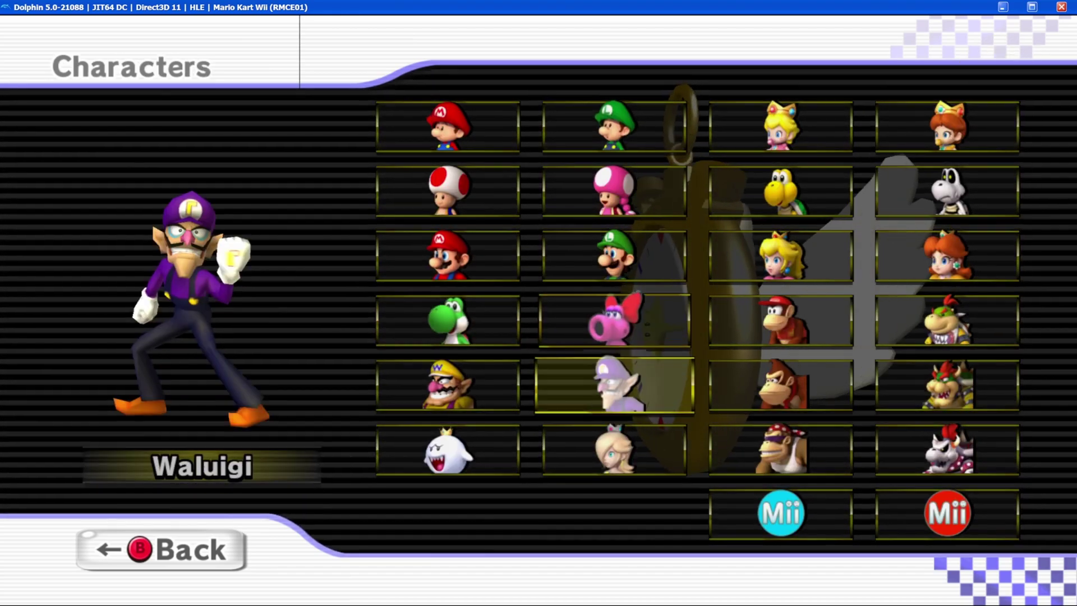
pyautogui.press('Down')
pyautogui.press('Right')
pyautogui.press('Return')
pyautogui.press('Down')
pyautogui.press('Down')
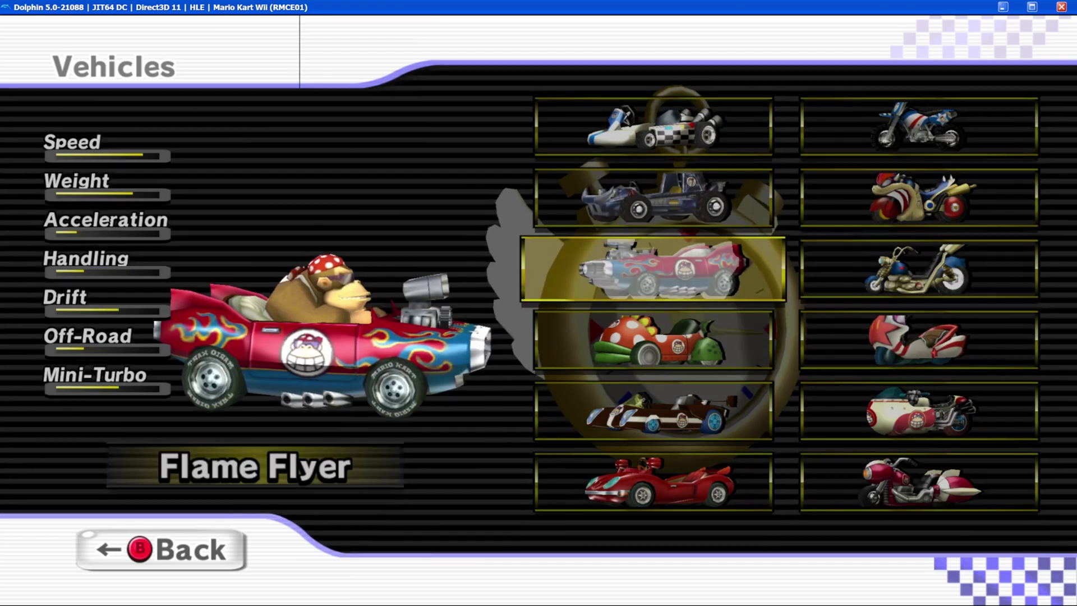
pyautogui.press('Right')
pyautogui.press('Up')
pyautogui.press('Return')
pyautogui.press('Return')
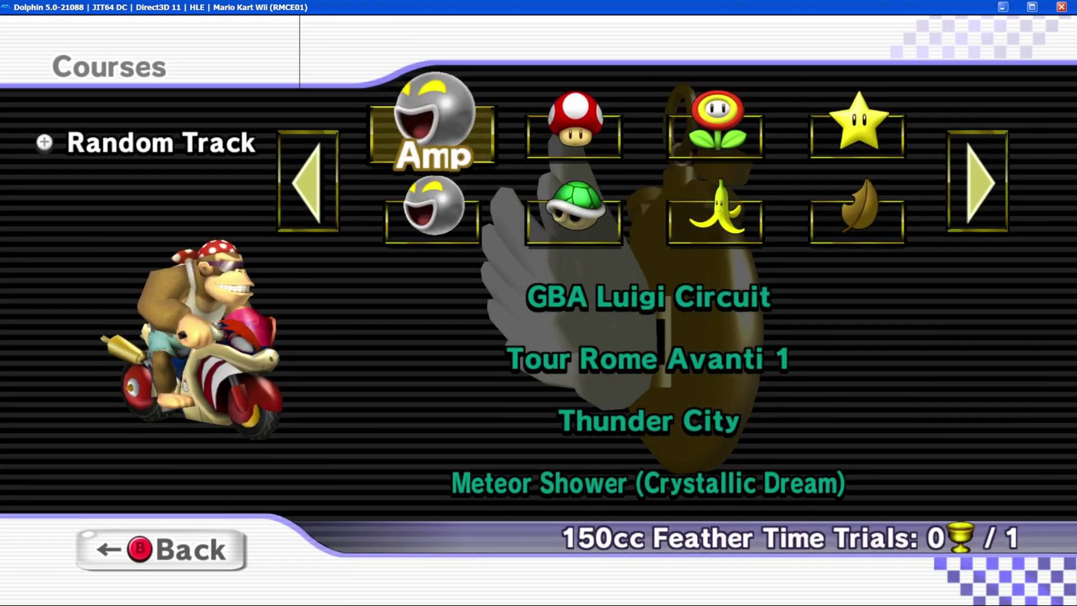
# Step: Pick Shell Cup > SNES Ghost Valley 2 and race the staff ghost
pyautogui.press('Right')
pyautogui.press('Right')
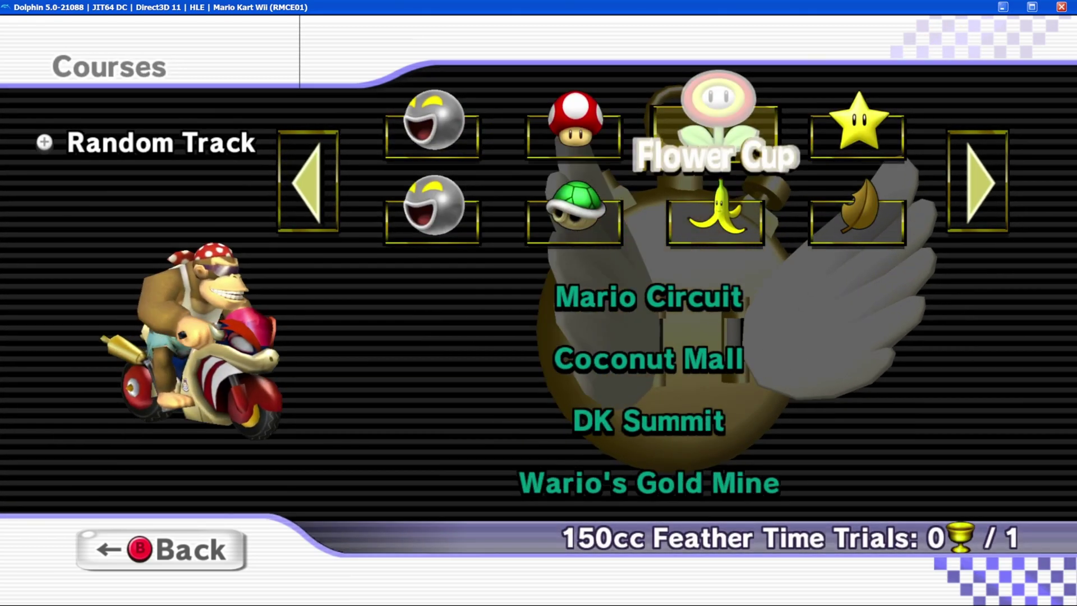
pyautogui.press('Down')
pyautogui.press('Left')
pyautogui.press('Return')
pyautogui.press('Down')
pyautogui.press('Down')
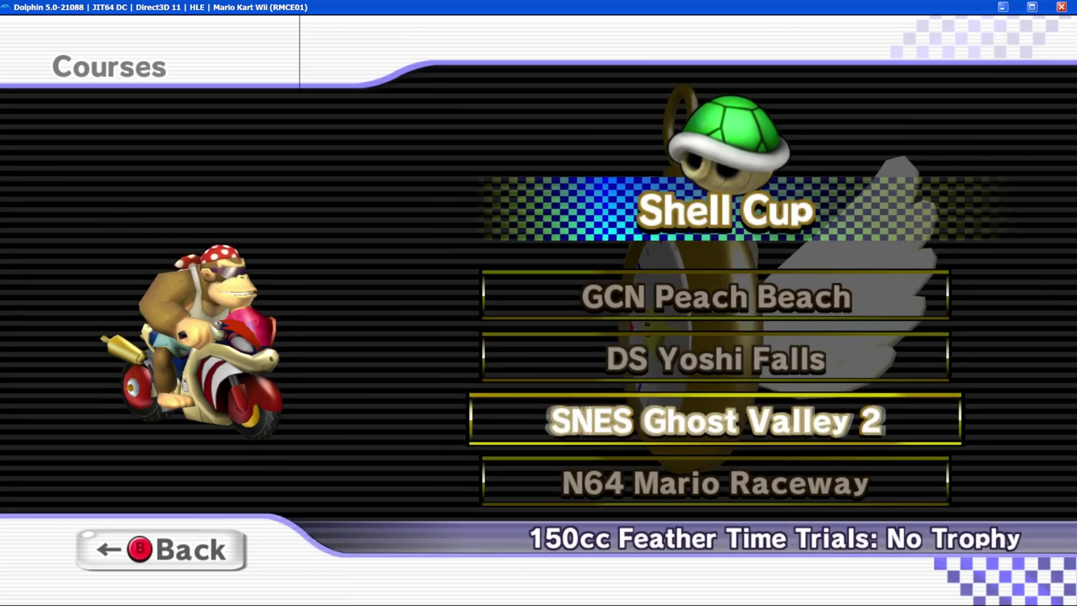
pyautogui.press('Return')
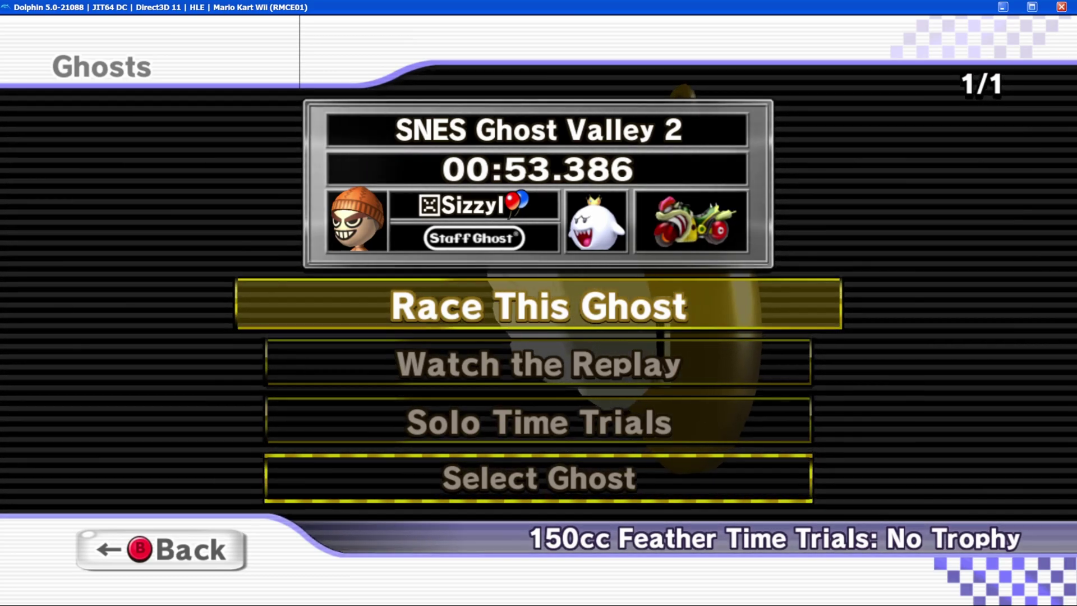
pyautogui.press('Return')
pyautogui.press('Return')
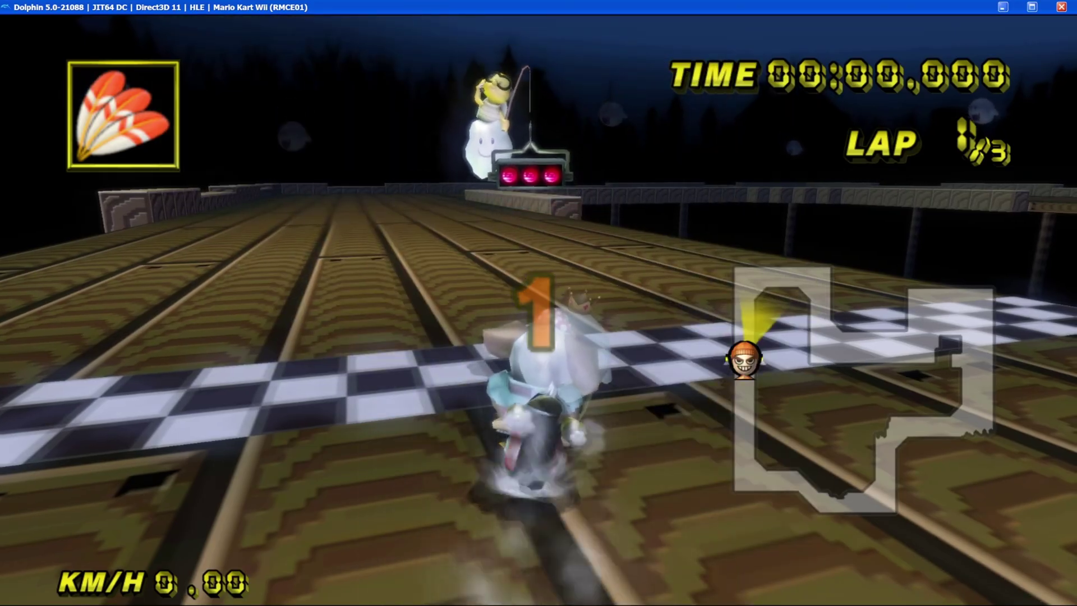
# Step: Drive off the start line, then pause and choose Change Course
pyautogui.press('Up')
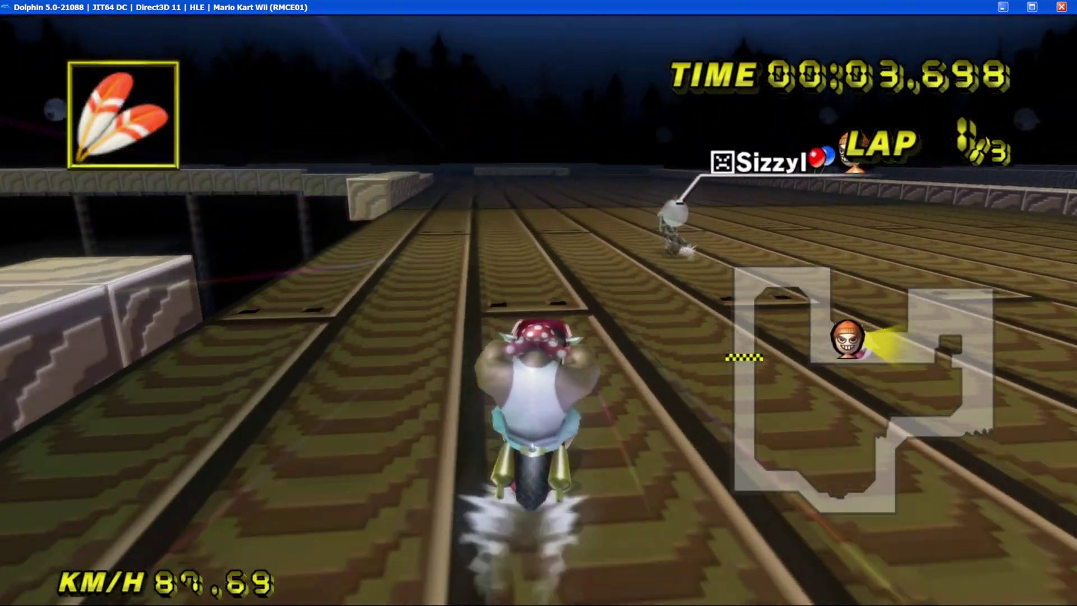
pyautogui.press('Return')
pyautogui.press('Up')
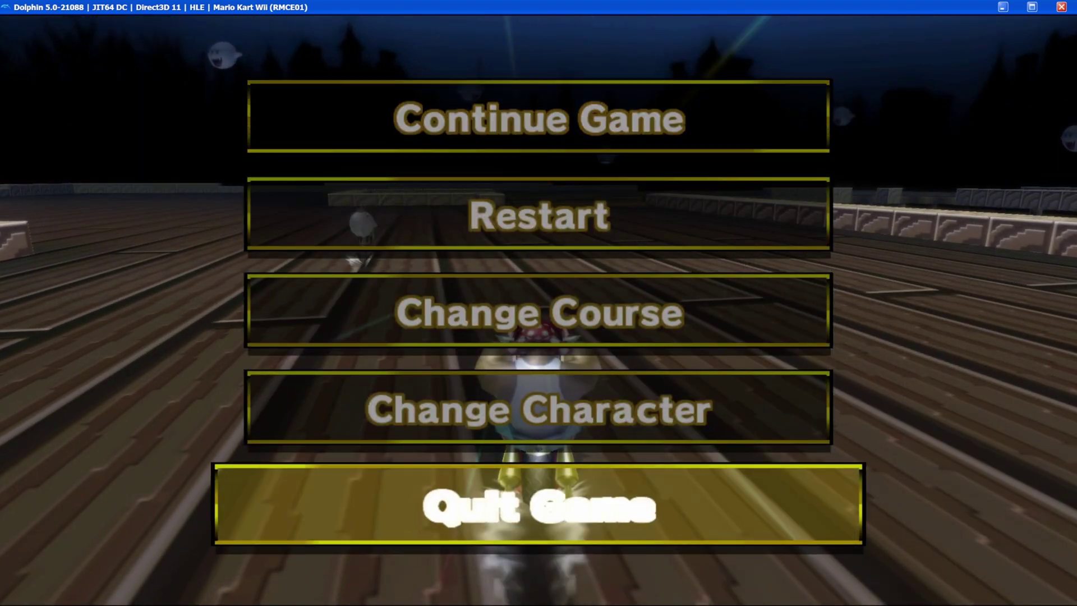
pyautogui.press('Up')
pyautogui.press('Up')
pyautogui.press('Return')
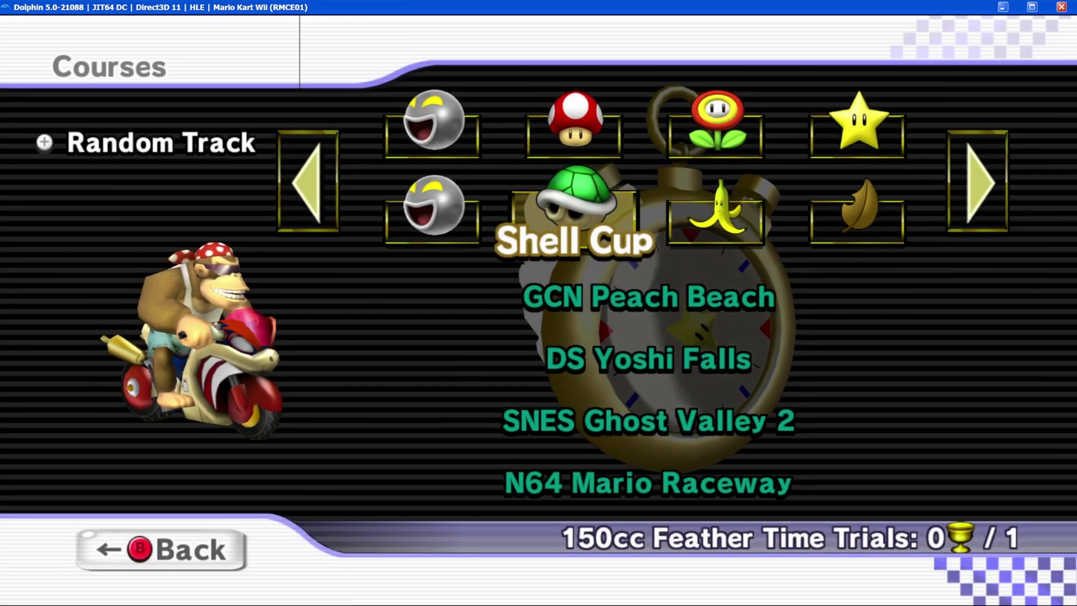
# Step: Try GBA Luigi Circuit in the Amp cup, find no ghost, and return to Single Player
pyautogui.press('Up')
pyautogui.press('Left')
pyautogui.press('Return')
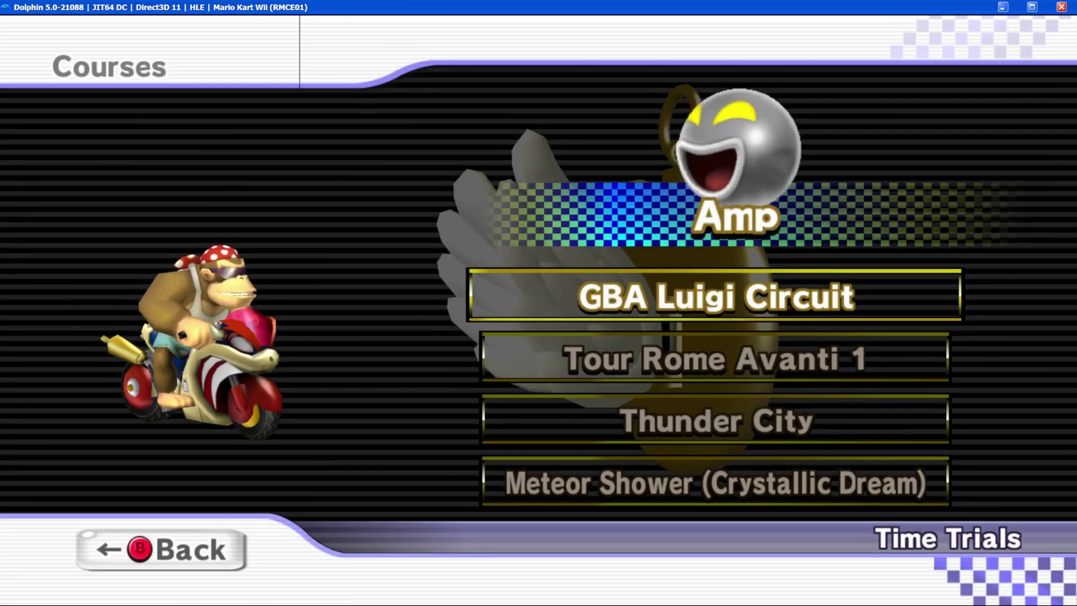
pyautogui.press('BackSpace')
pyautogui.press('BackSpace')
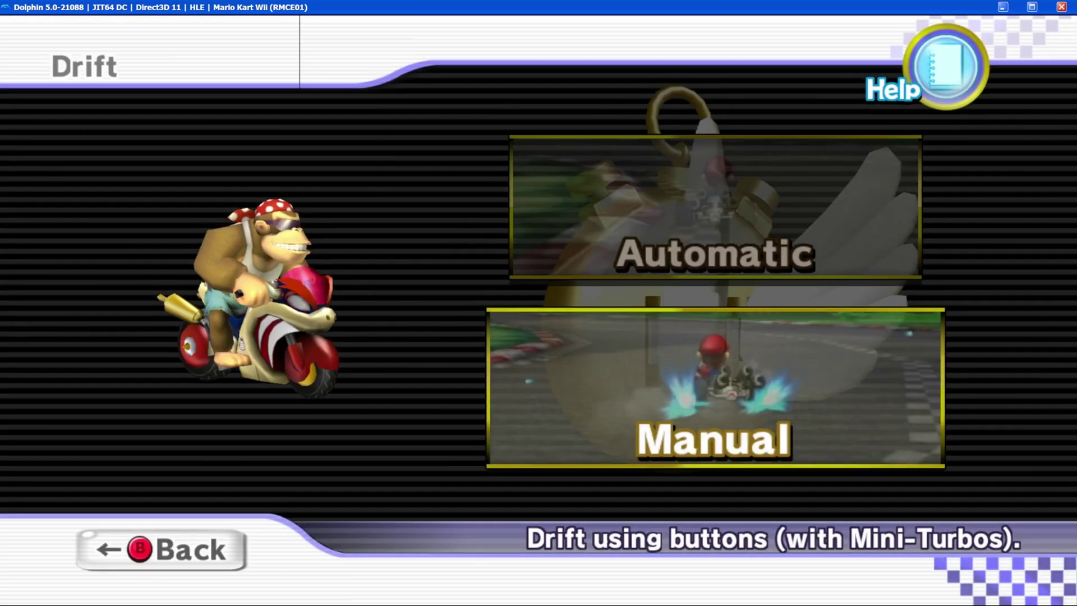
pyautogui.press('Return')
pyautogui.press('Return')
pyautogui.press('Return')
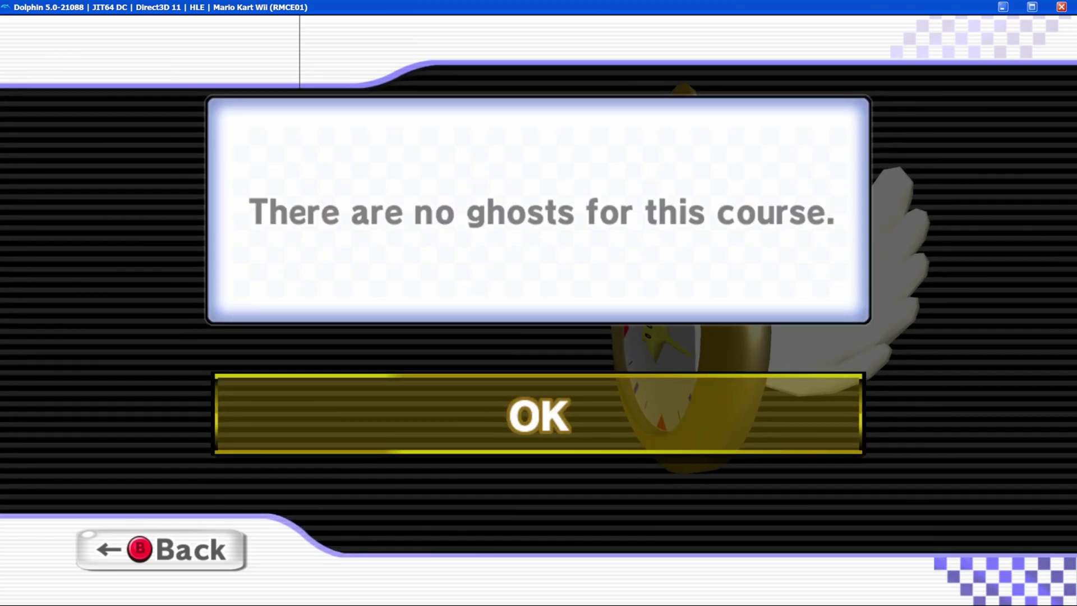
pyautogui.press('Return')
pyautogui.press('BackSpace')
pyautogui.press('BackSpace')
pyautogui.press('BackSpace')
pyautogui.press('BackSpace')
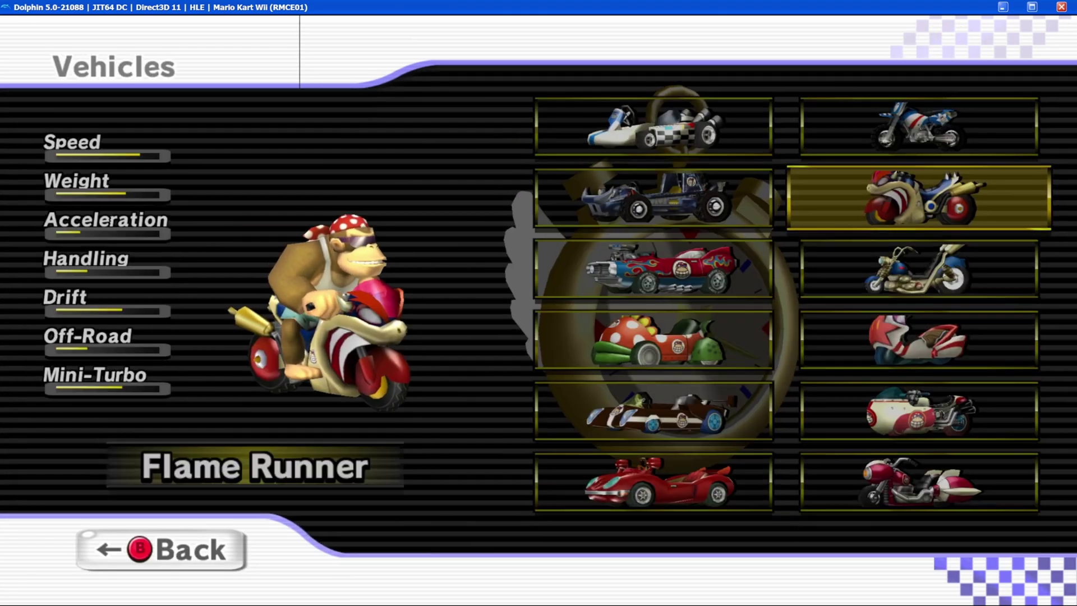
# Step: Switch to 150cc time trials, keep Funky Kong and Flame Runner, and race the Luigi Circuit staff ghost
pyautogui.press('Return')
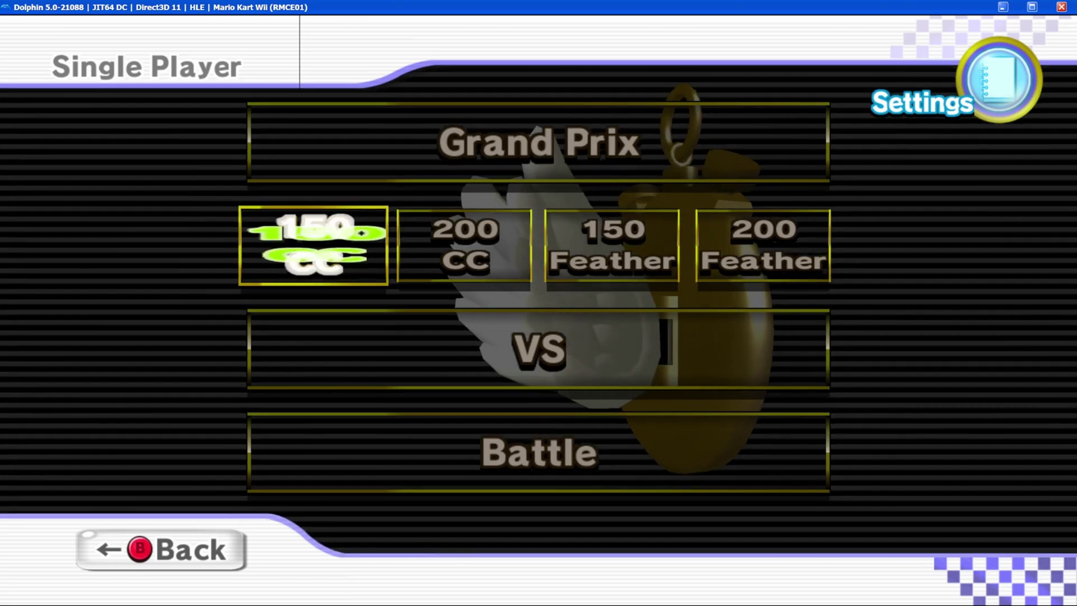
pyautogui.press('Return')
pyautogui.press('Return')
pyautogui.press('Return')
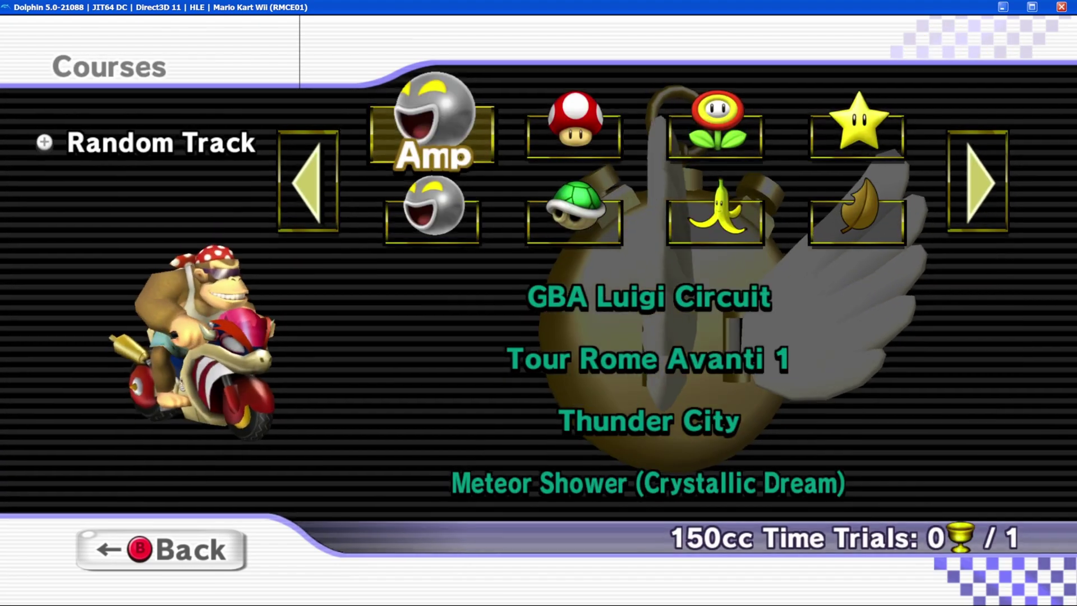
pyautogui.press('Return')
pyautogui.press('Return')
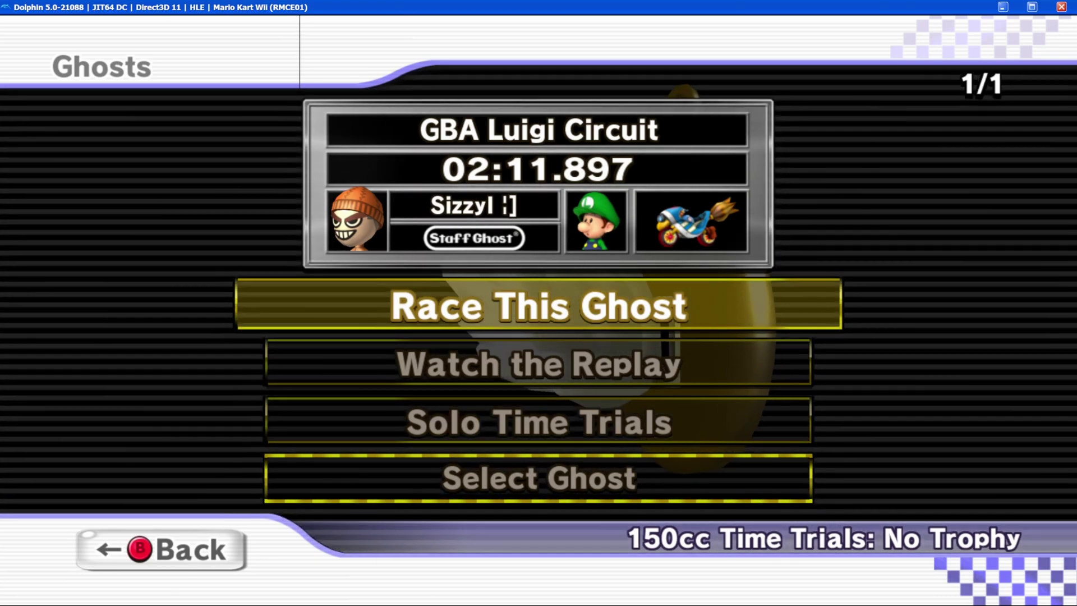
pyautogui.press('Return')
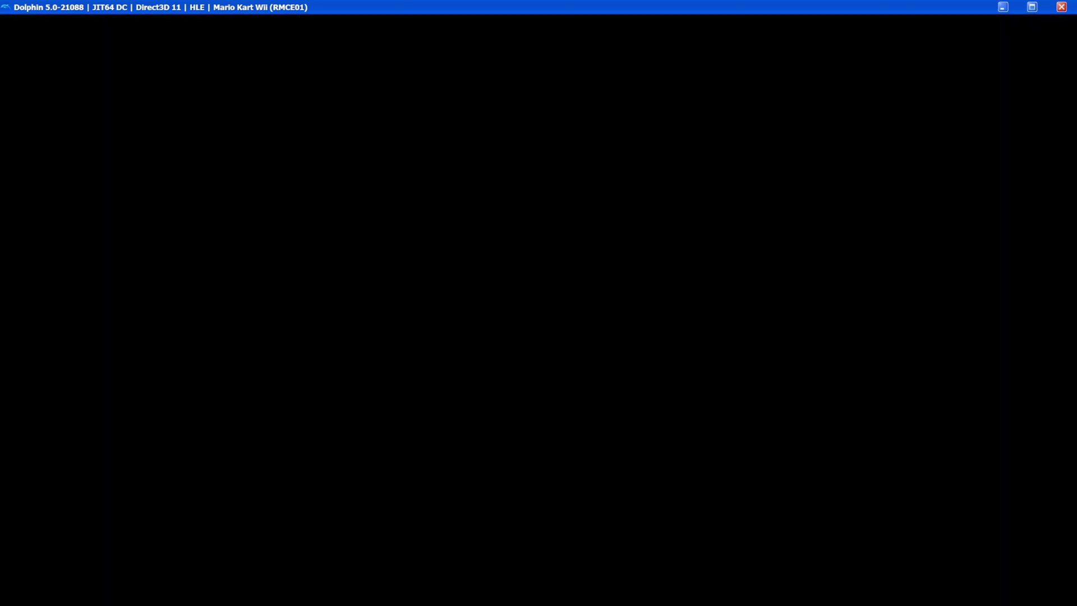